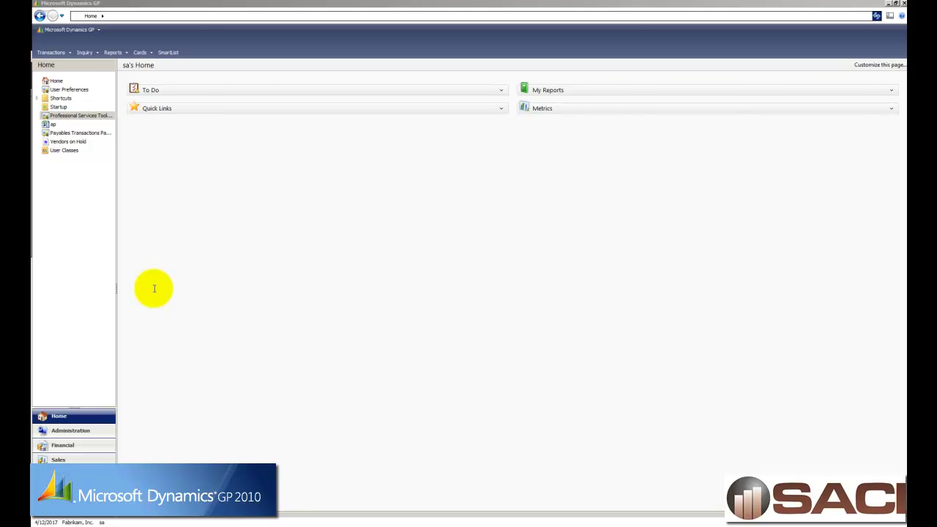
# Open the sales transaction inquiry by customer for Manchester Suites and examine its sales, service, return and payment documents.
pyautogui.click(58, 460)
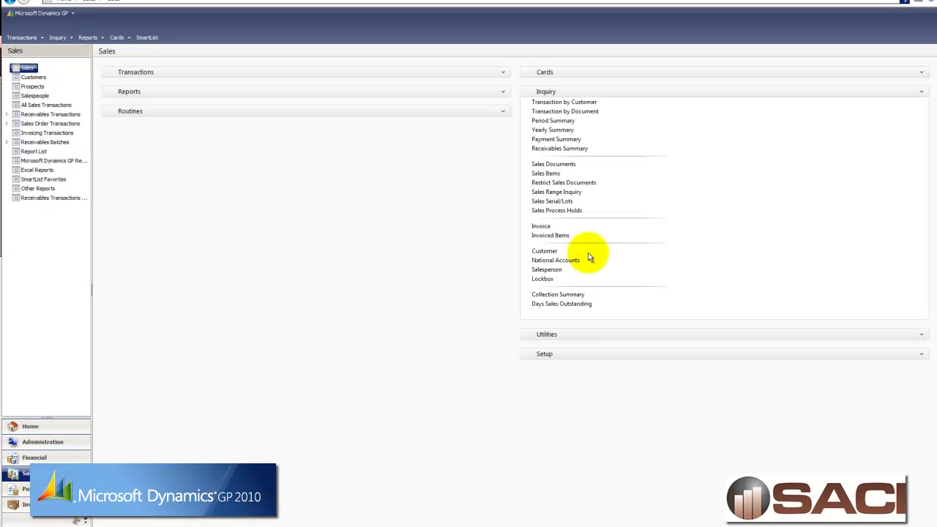
pyautogui.click(561, 103)
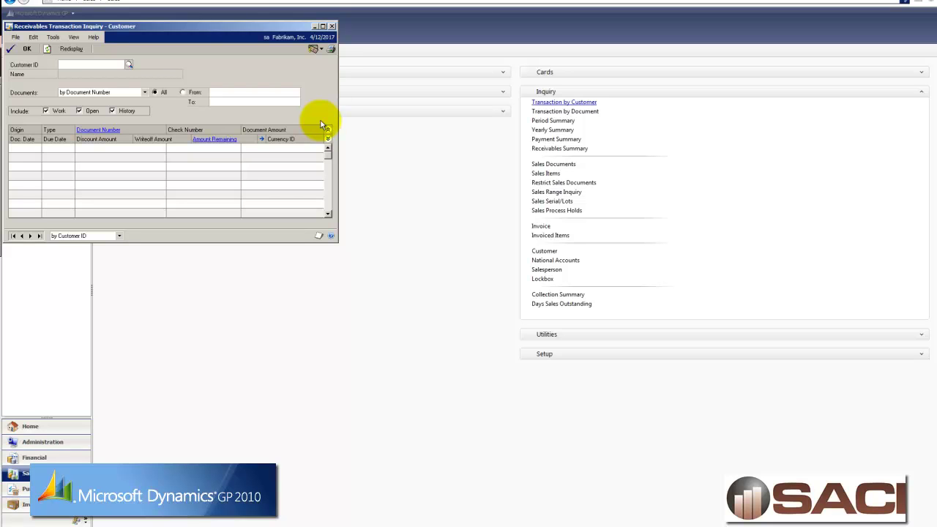
pyautogui.write('MAN')
pyautogui.press('Return')
pyautogui.moveTo(306, 243); pyautogui.dragTo(329, 465)
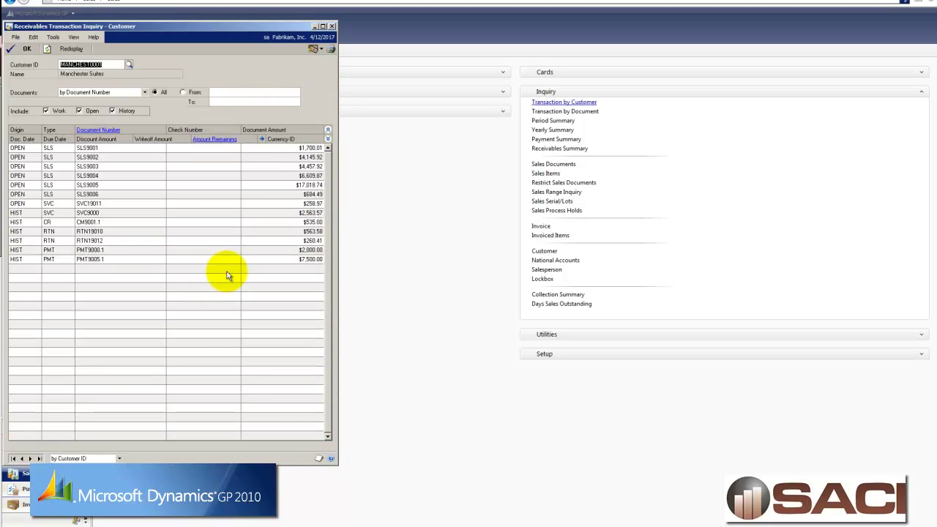
pyautogui.click(96, 167)
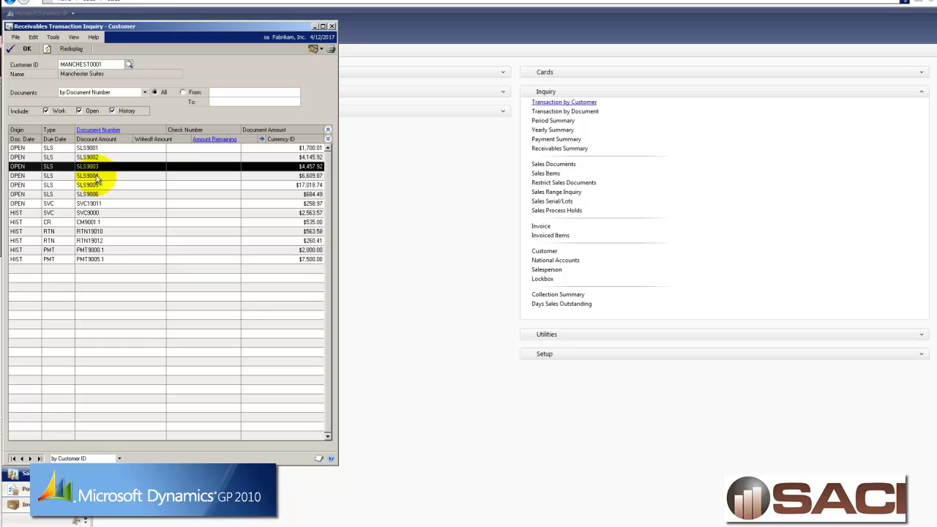
pyautogui.click(96, 195)
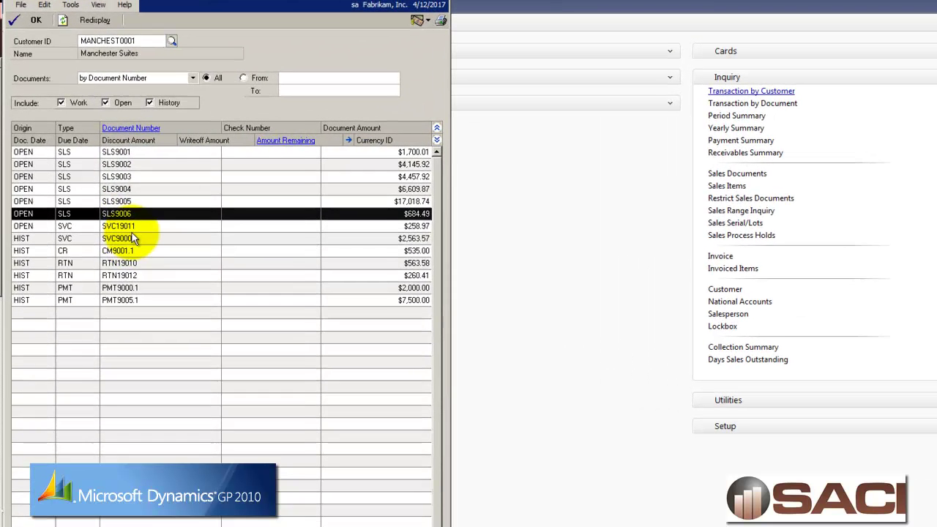
pyautogui.click(133, 238)
pyautogui.click(137, 263)
pyautogui.click(140, 288)
pyautogui.click(236, 300)
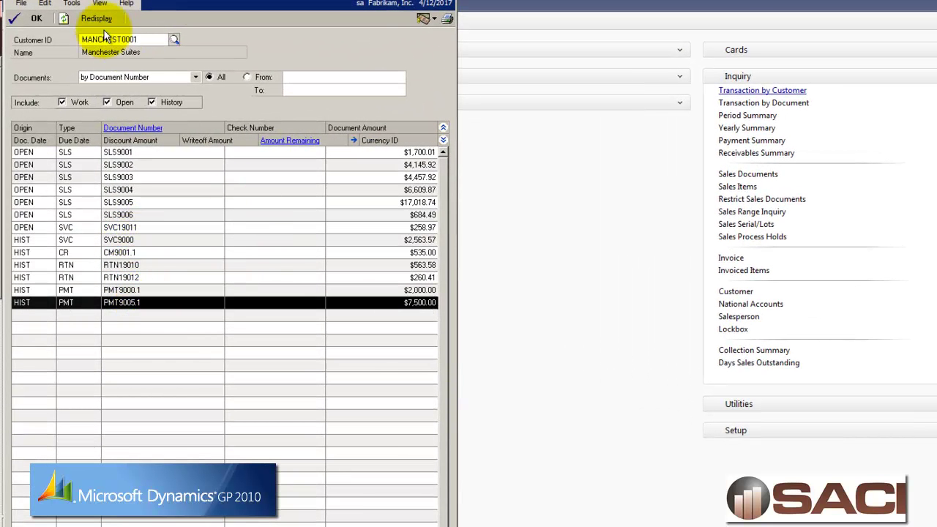
# Show the receivables transactions for Plaza One, review them through the end of the list, and close the inquiry.
pyautogui.click(136, 40)
pyautogui.write('PL')
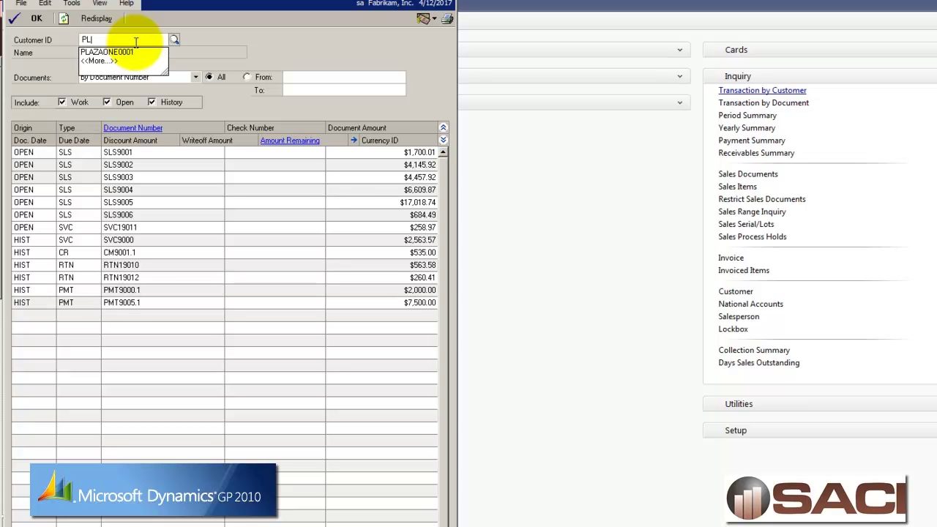
pyautogui.press('Down')
pyautogui.press('Return')
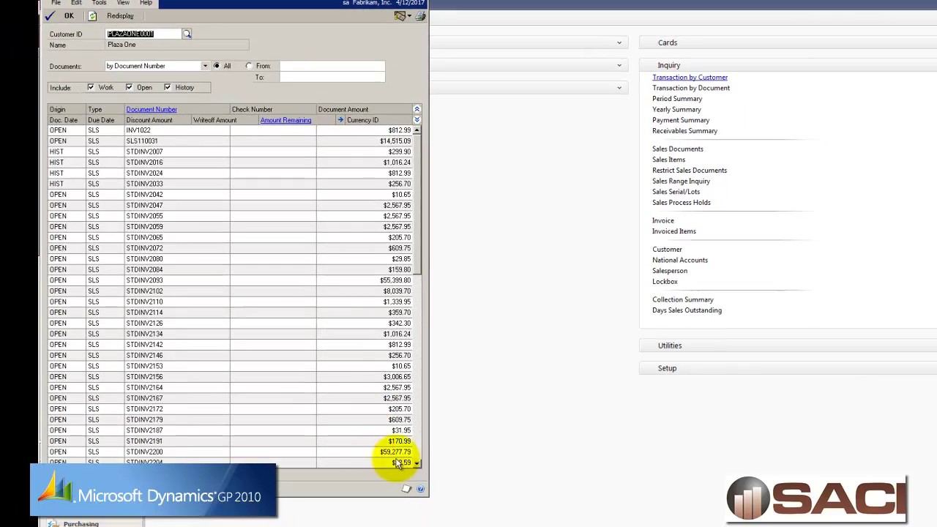
pyautogui.click(419, 457)
pyautogui.click(419, 460)
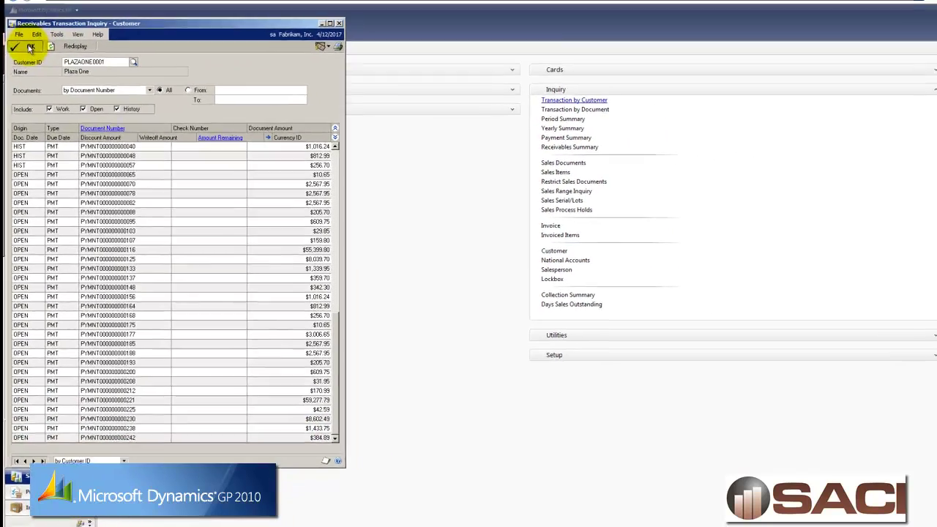
pyautogui.click(69, 16)
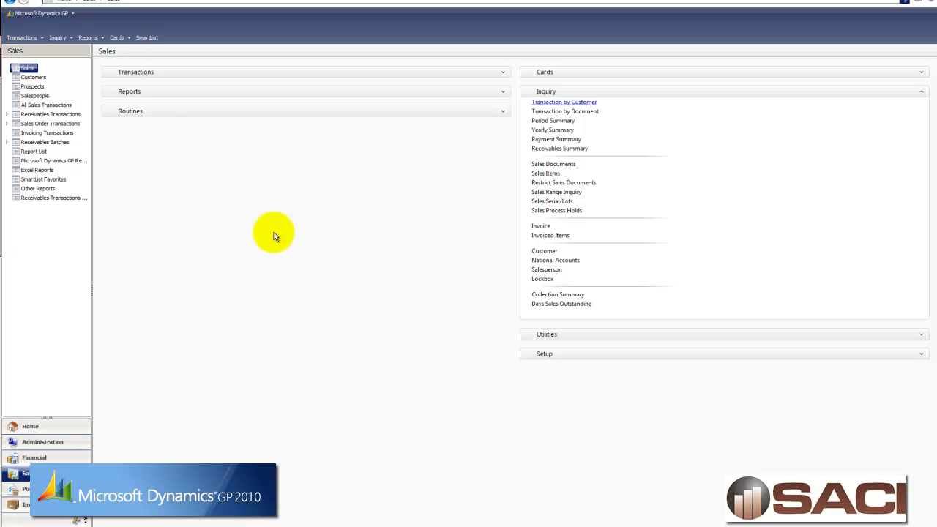
# Open the Customer Combiner from the Professional Services Tools Library on the home page.
pyautogui.click(38, 425)
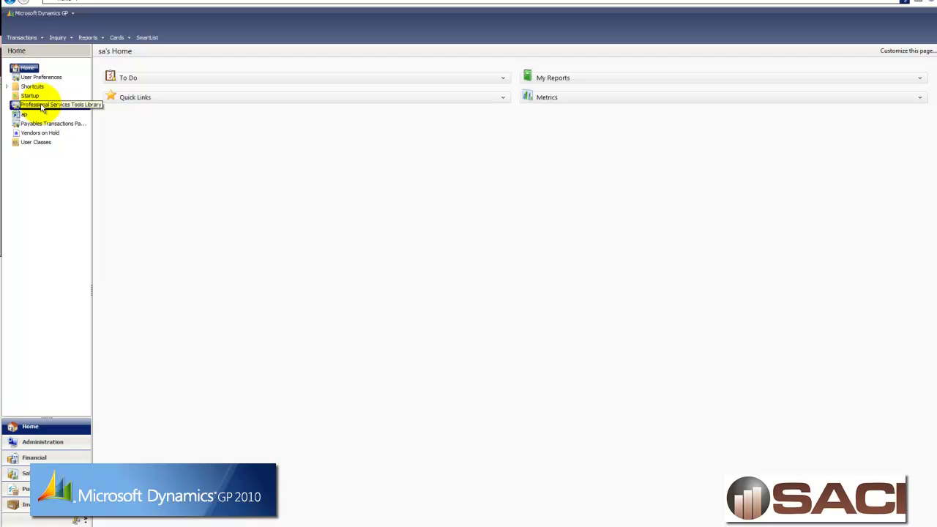
pyautogui.click(42, 107)
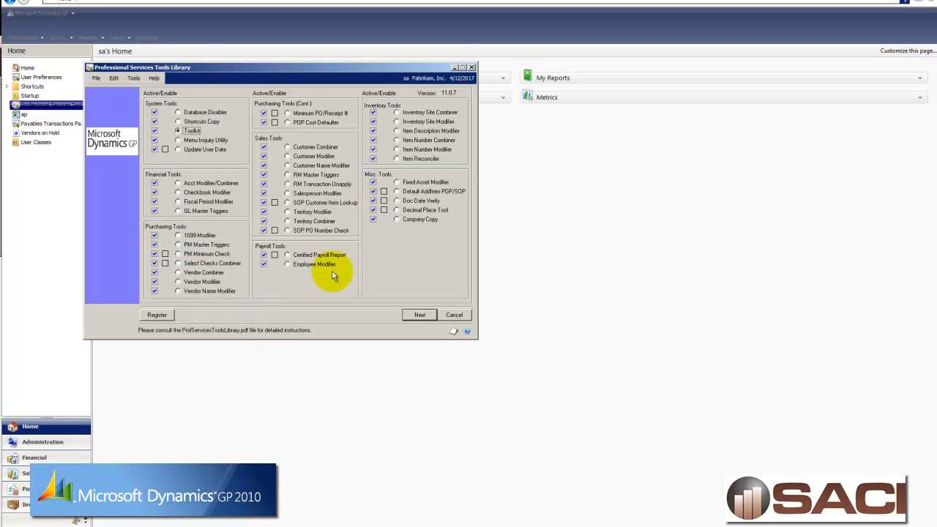
pyautogui.click(288, 147)
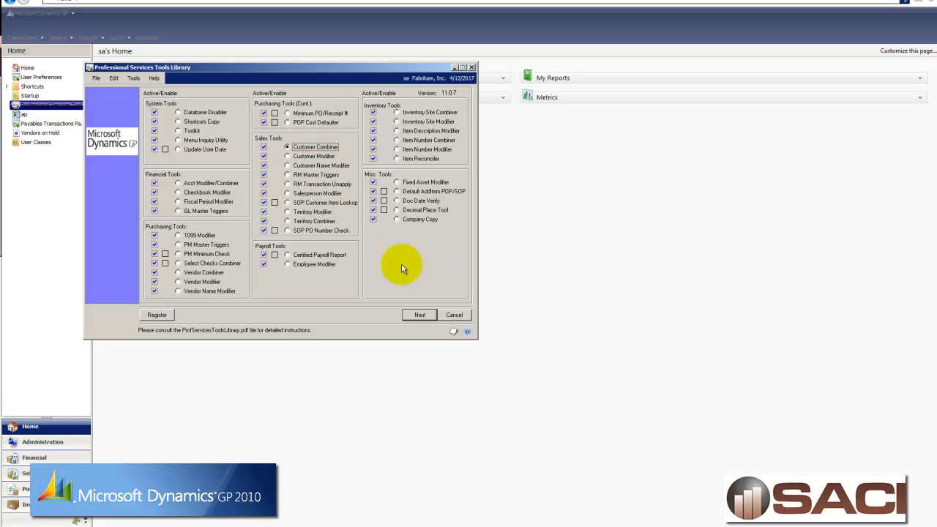
pyautogui.click(420, 315)
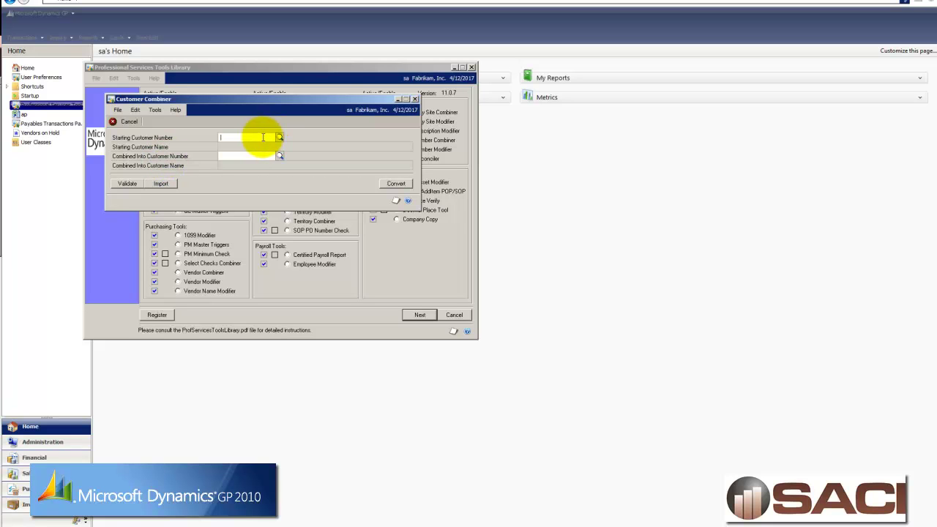
# Choose Plaza One as the starting customer and Manchester Suites as the customer it is combined into.
pyautogui.write('PLA')
pyautogui.press('Tab')
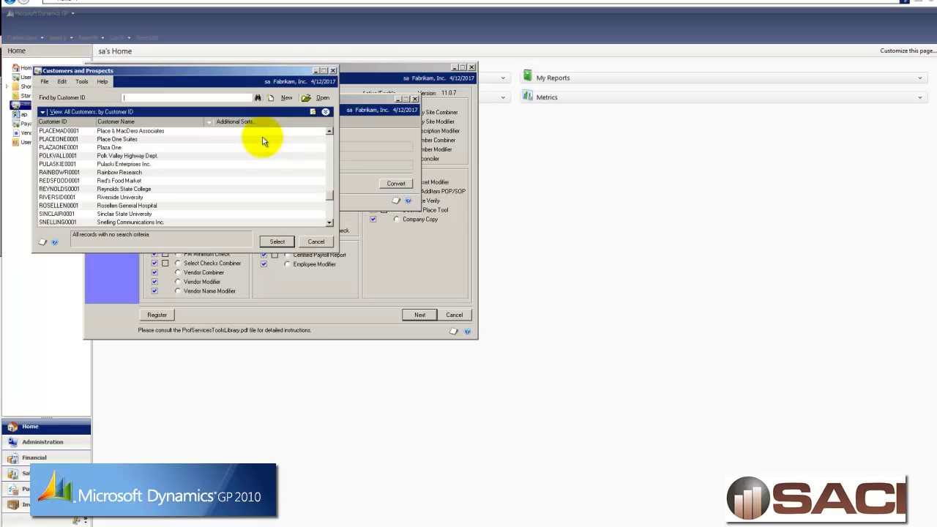
pyautogui.click(128, 148)
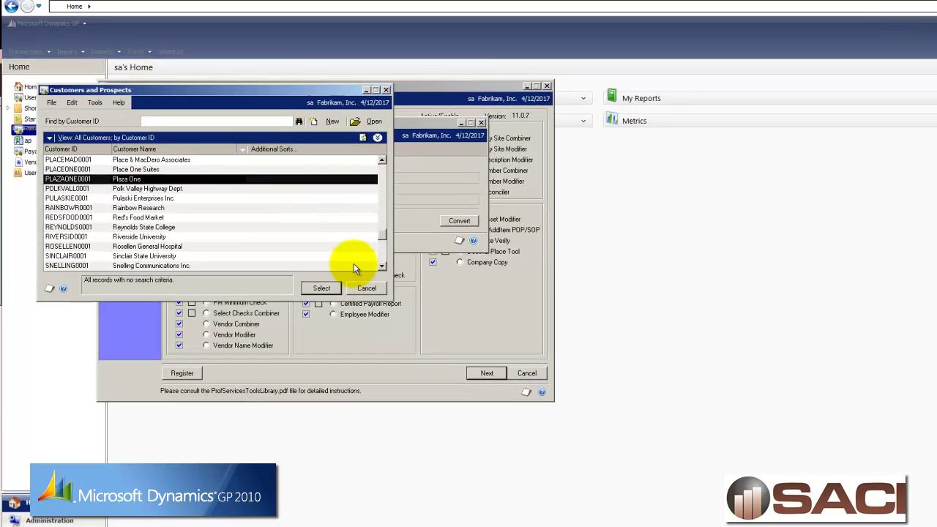
pyautogui.click(282, 241)
pyautogui.write('MAN')
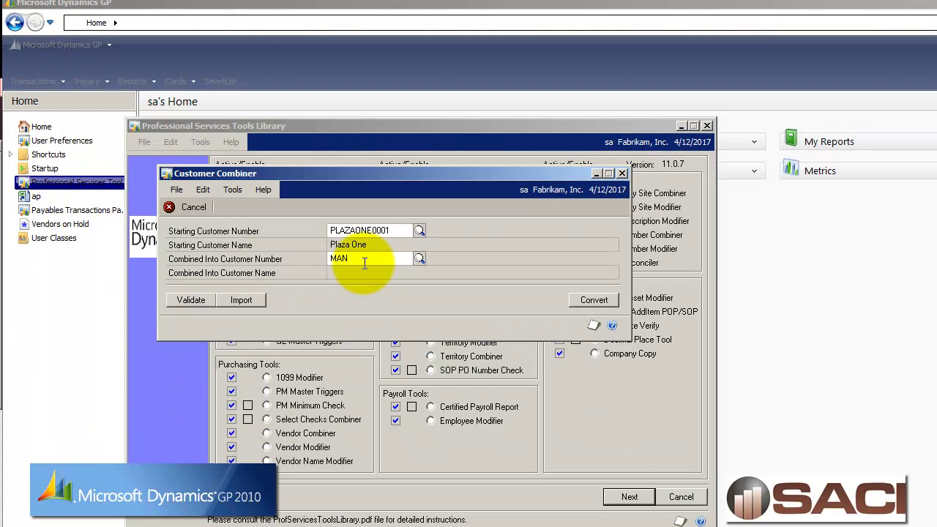
pyautogui.press('Tab')
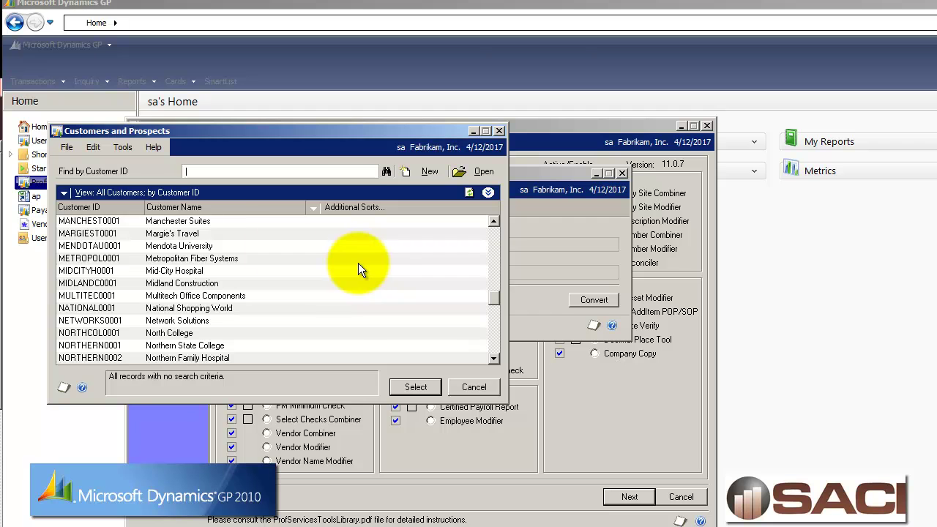
pyautogui.click(215, 221)
pyautogui.click(417, 388)
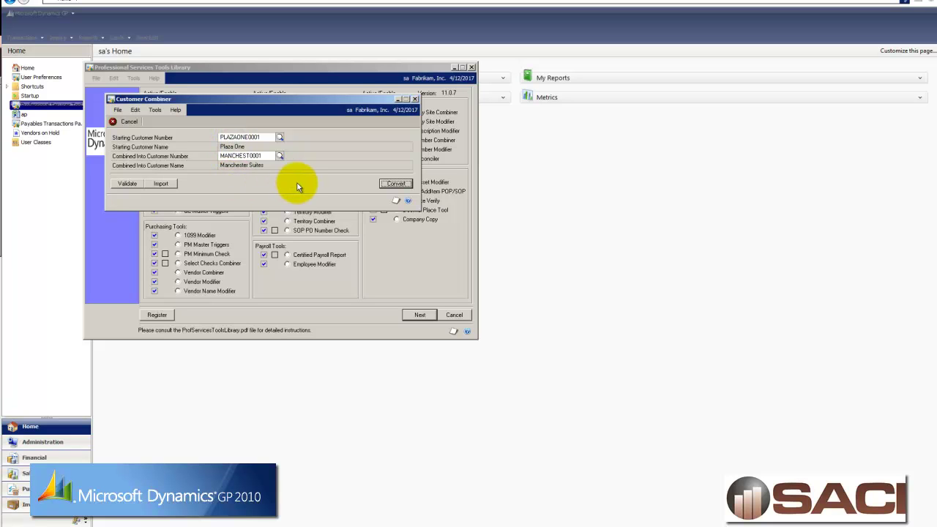
# Run the conversion that combines Plaza One into Manchester Suites, continuing past the backup notice.
pyautogui.click(394, 185)
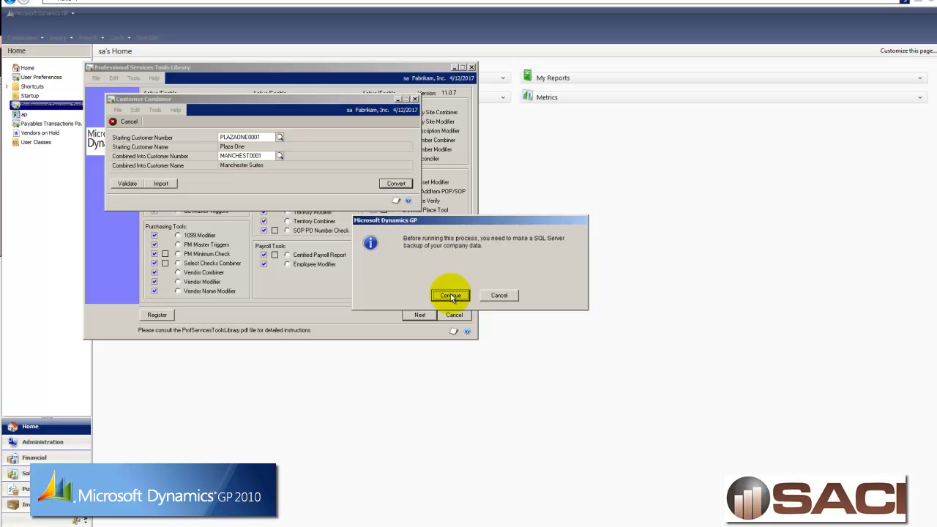
pyautogui.click(451, 296)
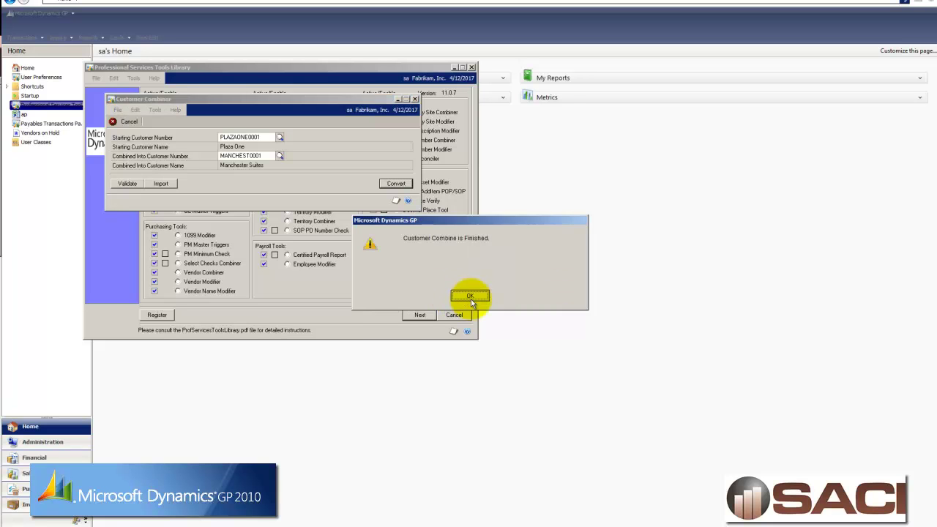
pyautogui.click(466, 295)
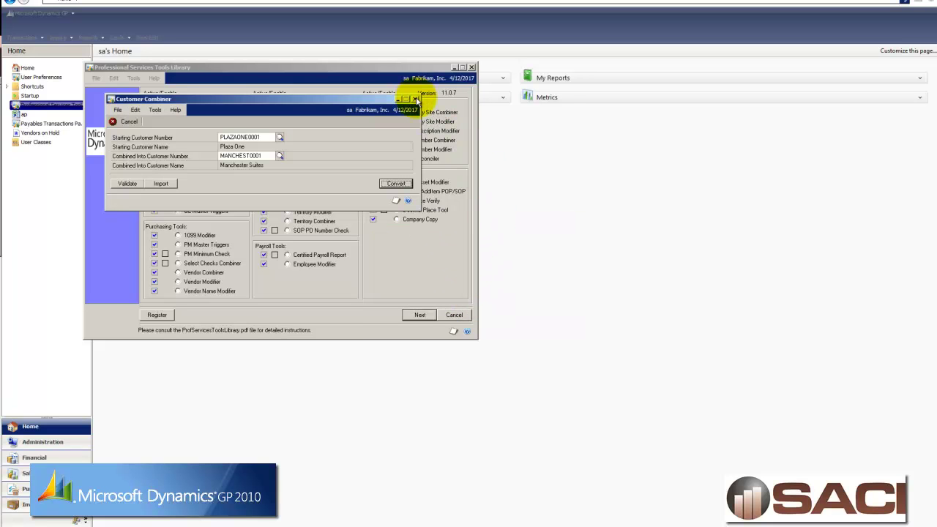
# Output the TA Combined Customers report to the screen, review it, and close the report and the tools library.
pyautogui.click(384, 263)
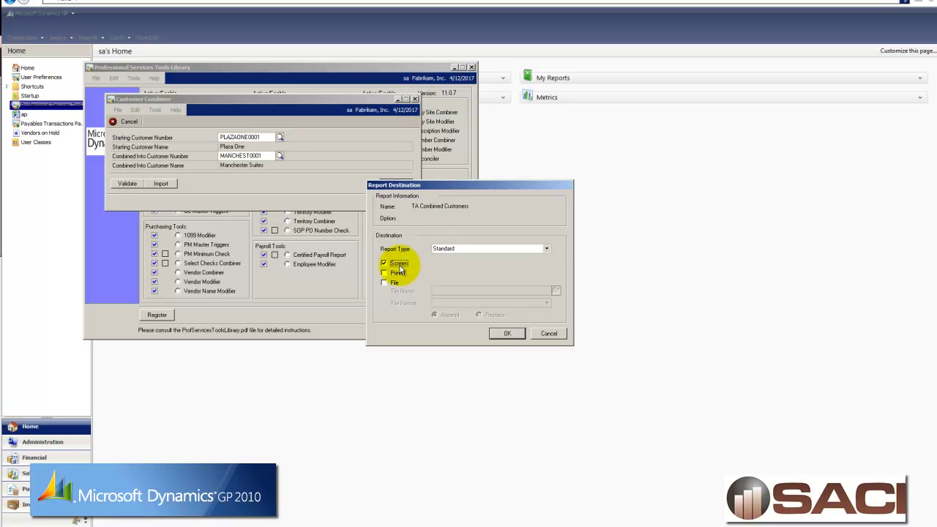
pyautogui.click(505, 334)
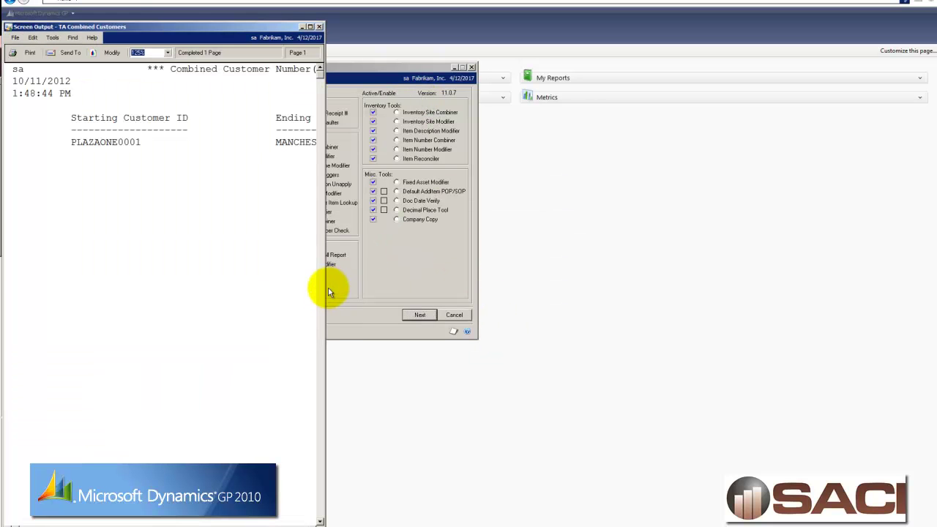
pyautogui.moveTo(324, 293); pyautogui.dragTo(802, 275)
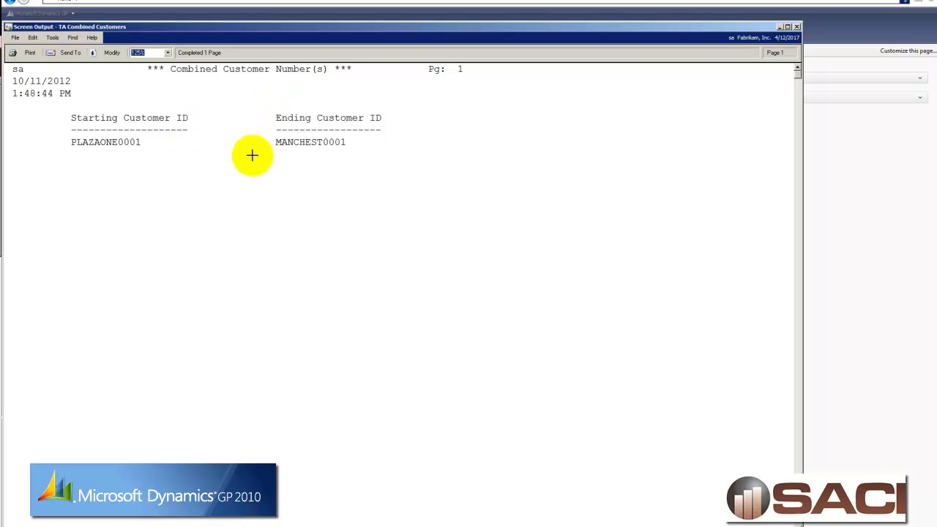
pyautogui.click(797, 26)
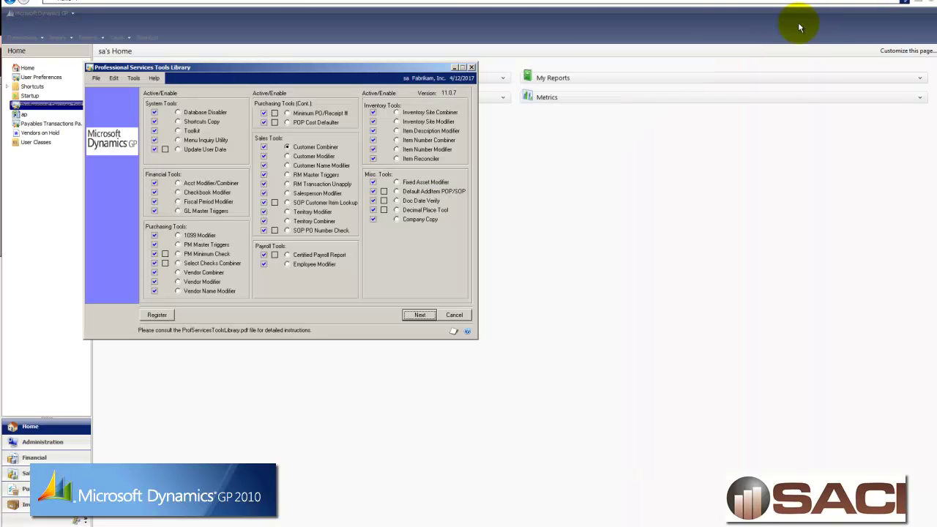
pyautogui.click(472, 67)
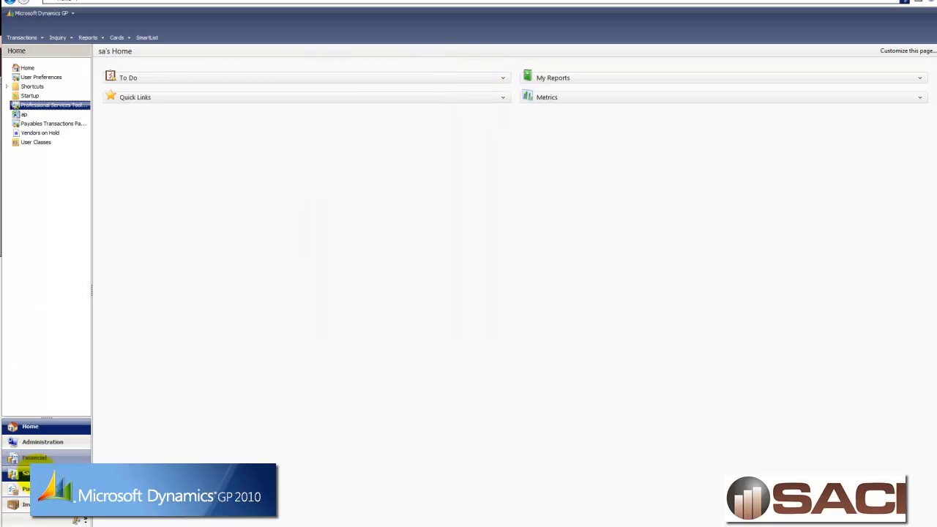
# Try to look up Plaza One in the sales transaction inquiry by customer.
pyautogui.click(33, 473)
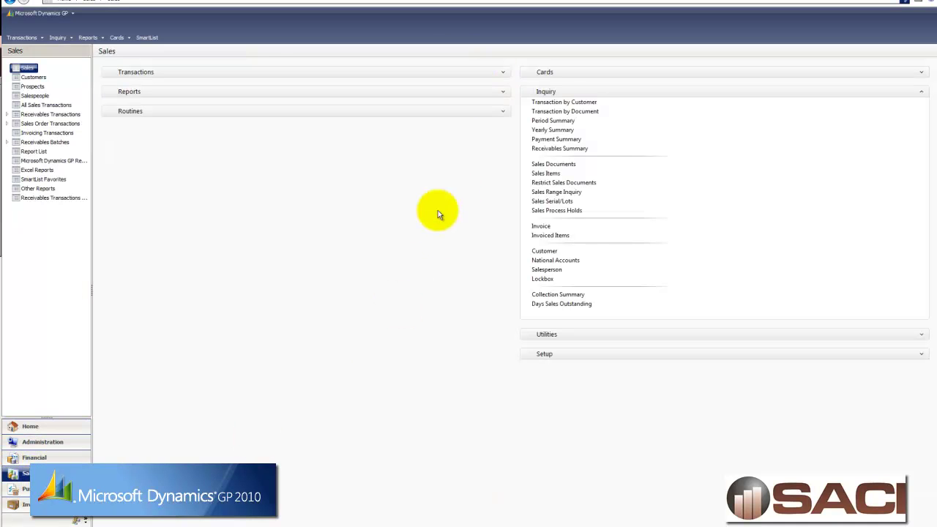
pyautogui.click(564, 102)
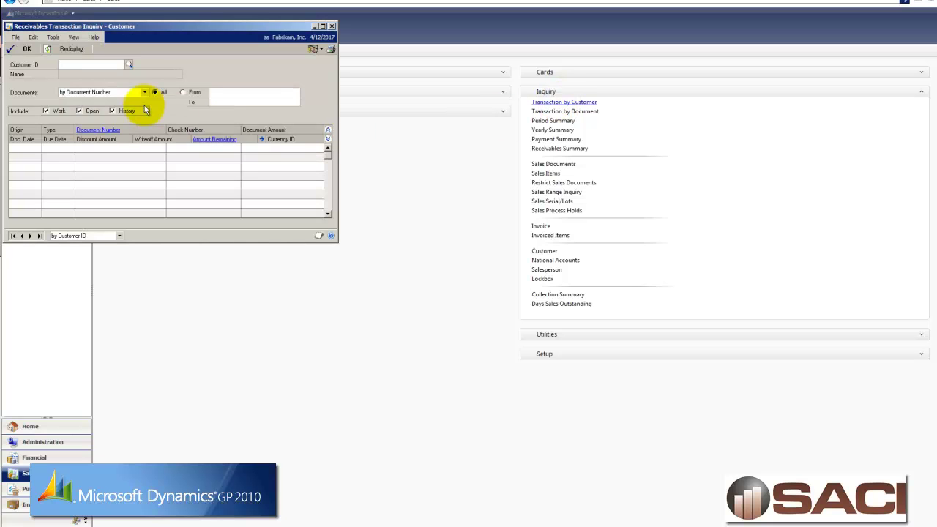
pyautogui.write('PLA')
pyautogui.press('Down')
pyautogui.press('Return')
pyautogui.press('Tab')
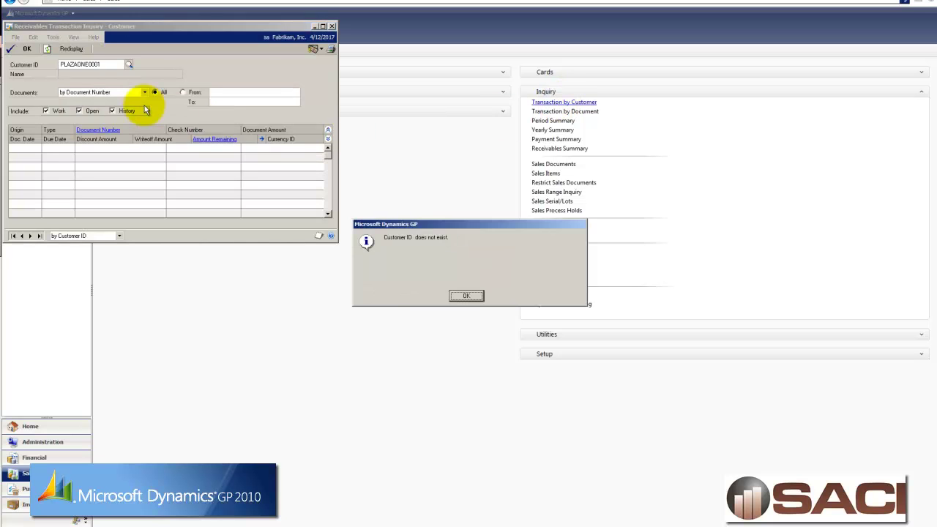
pyautogui.click(467, 297)
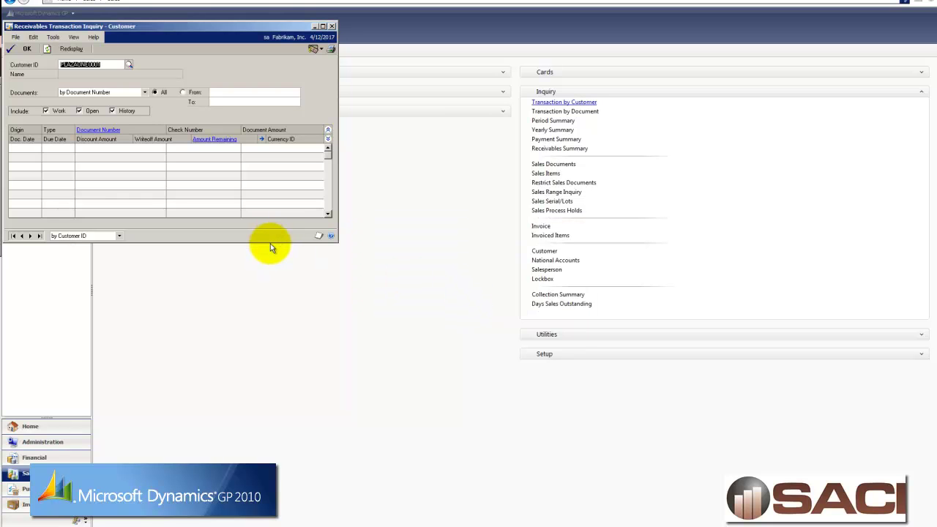
# Enlarge the inquiry window, show the transactions for Manchester Suites, and review the combined list through its end.
pyautogui.moveTo(270, 243); pyautogui.dragTo(300, 512)
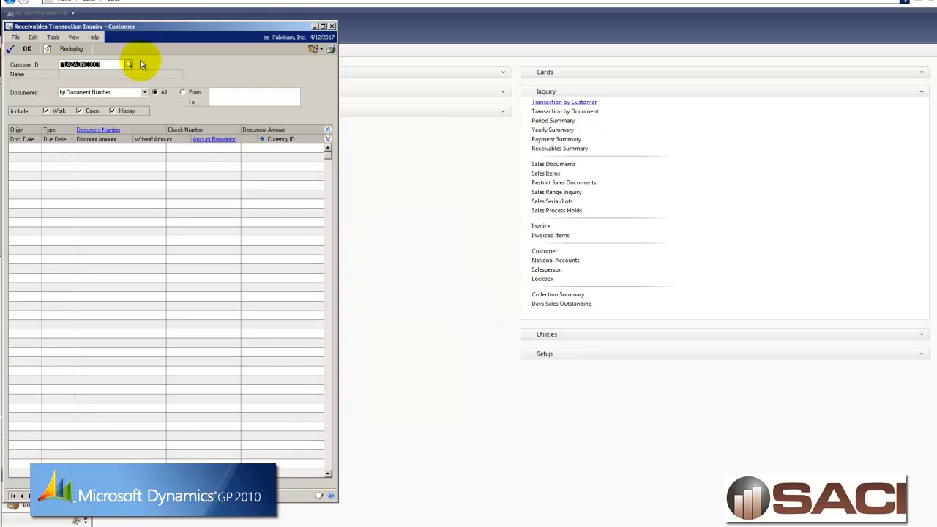
pyautogui.write('M')
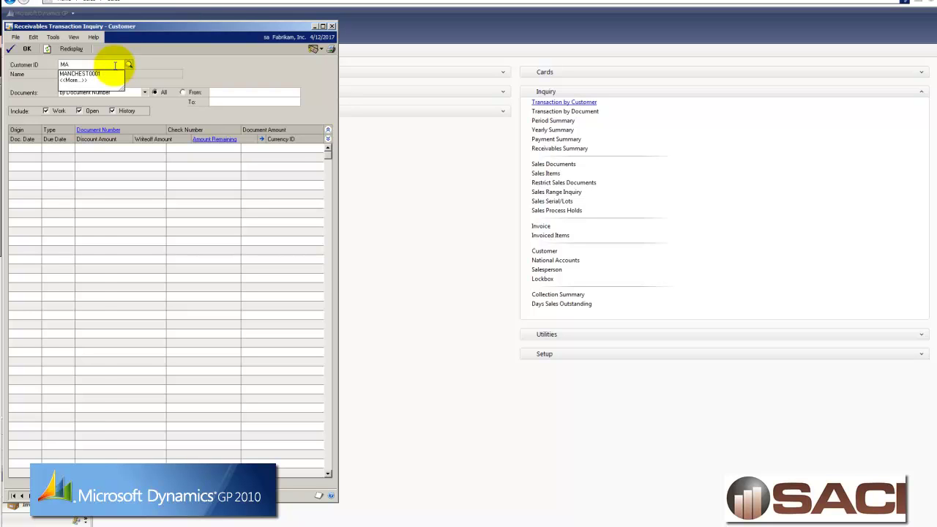
pyautogui.write('A')
pyautogui.press('Tab')
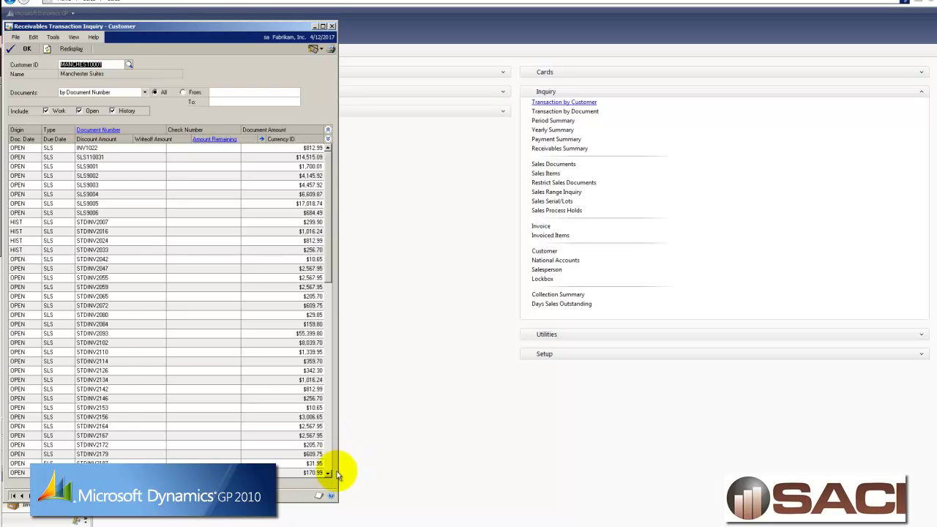
pyautogui.scroll(-5, 333, 472)
pyautogui.scroll(-5, 330, 471)
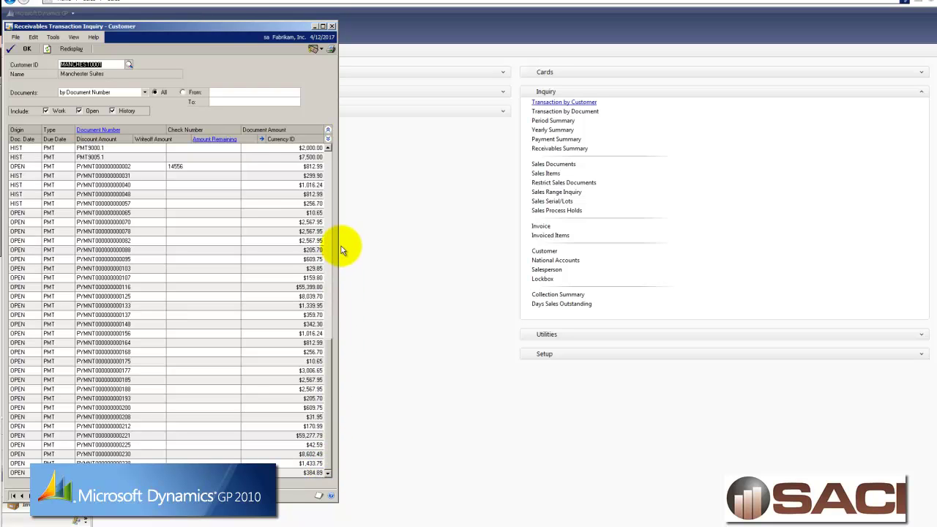
# Review the combined transaction list, view the details of the historical service/repairs document, and close the detail and inquiry windows.
pyautogui.scroll(10, 331, 204)
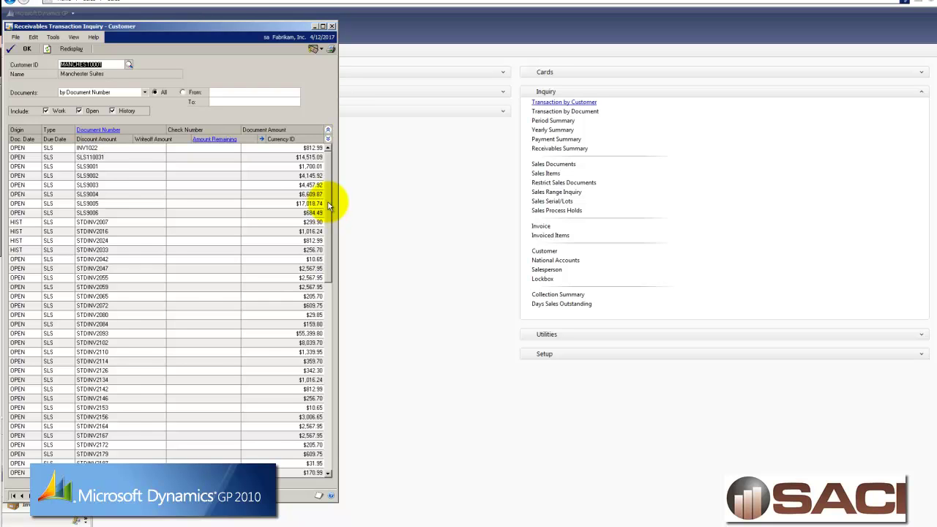
pyautogui.scroll(-10, 334, 355)
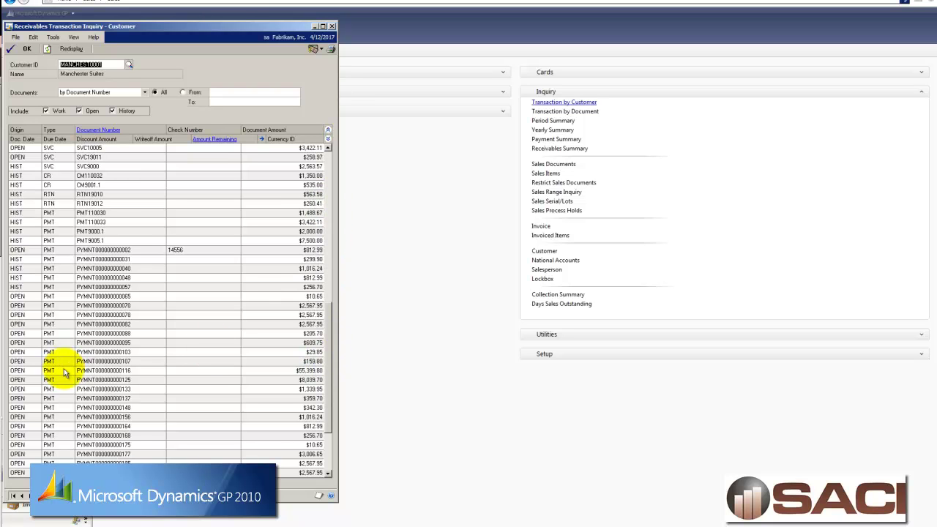
pyautogui.click(88, 166)
pyautogui.click(108, 130)
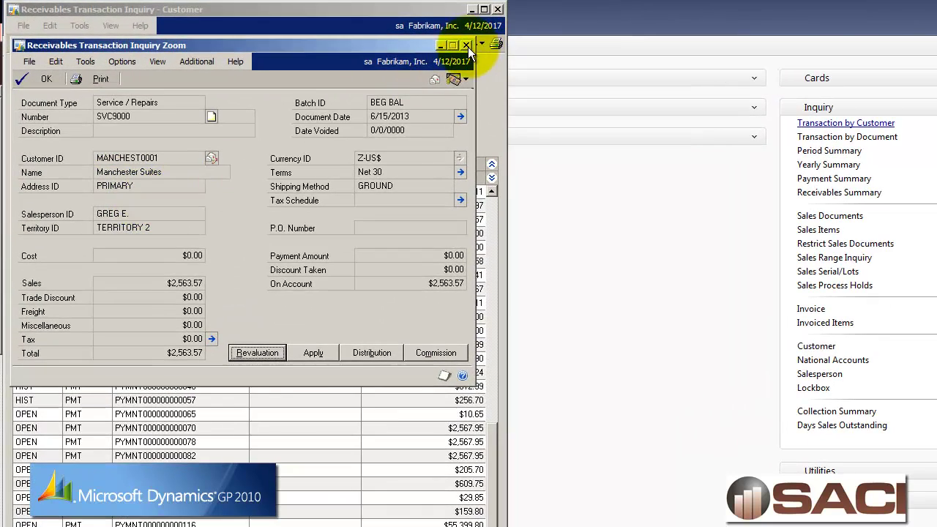
pyautogui.click(466, 46)
pyautogui.click(498, 9)
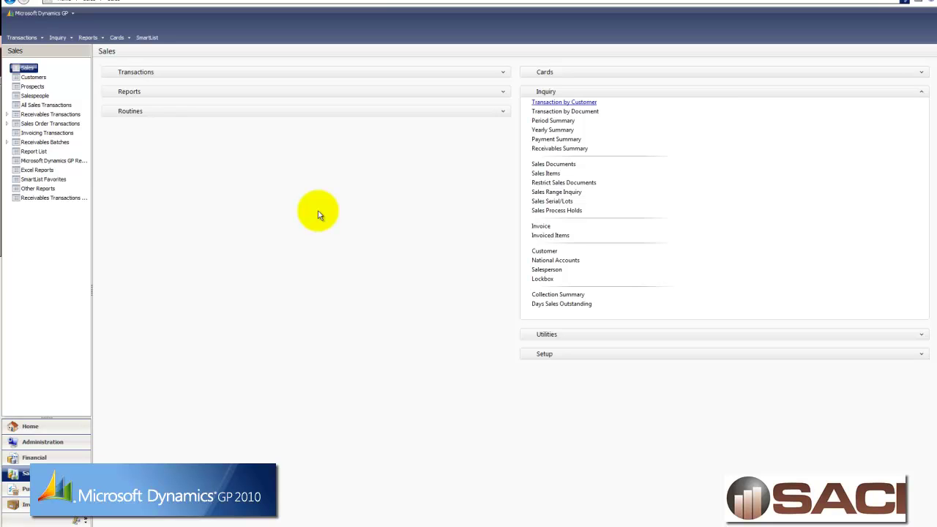
# Open the Customer Name Modifier in the Professional Services Tools Library.
pyautogui.click(53, 428)
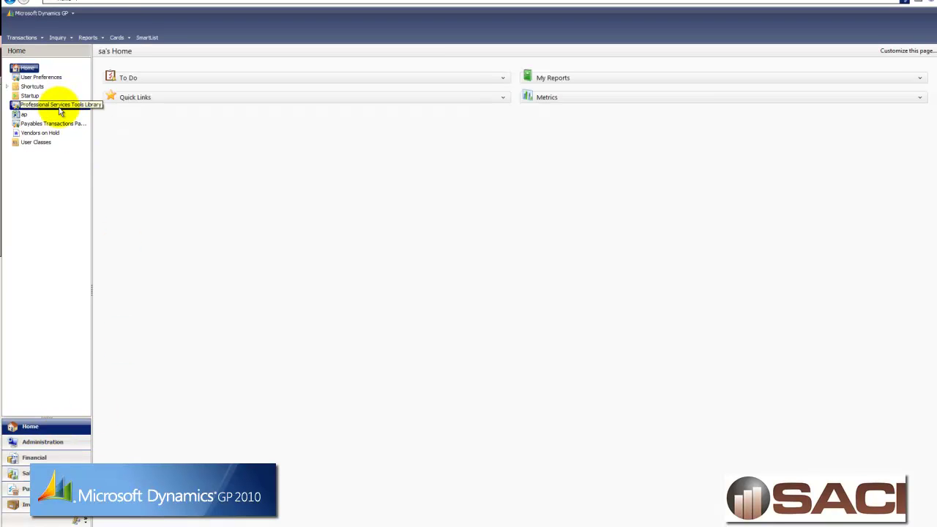
pyautogui.click(60, 107)
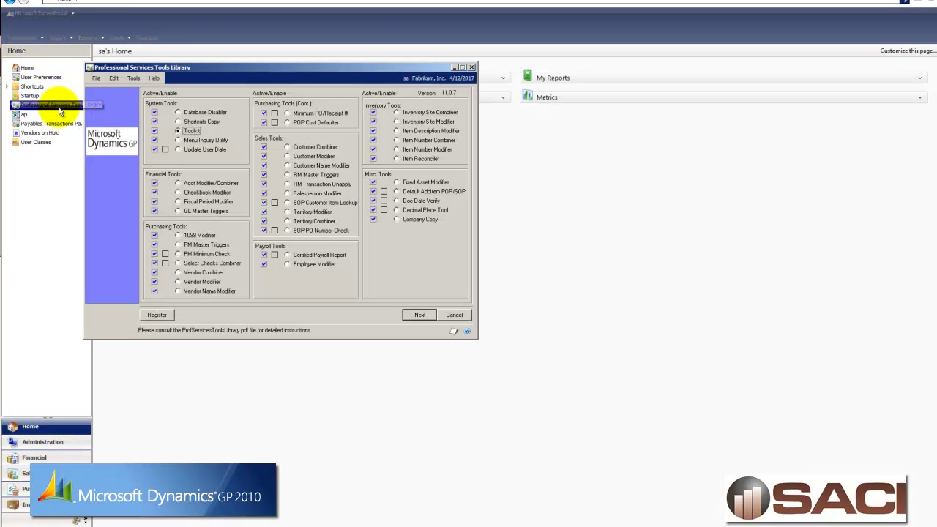
pyautogui.click(292, 168)
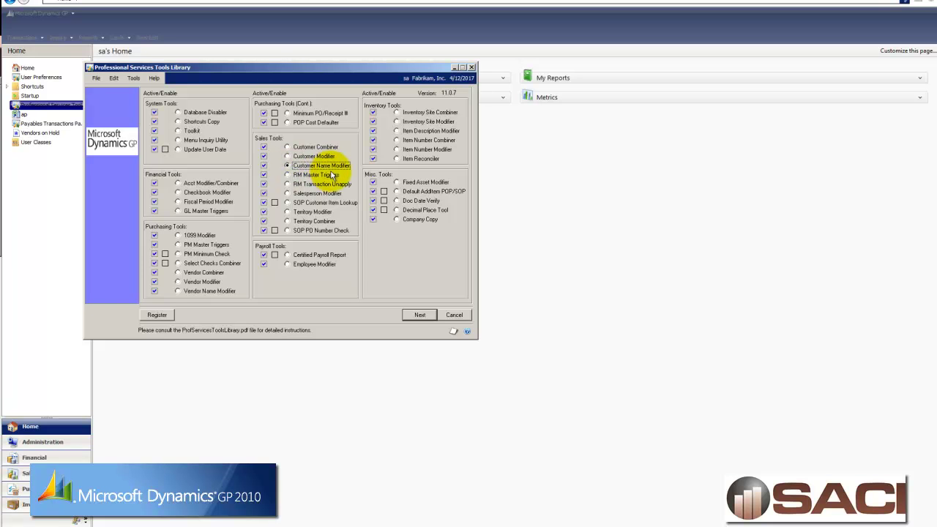
pyautogui.click(420, 315)
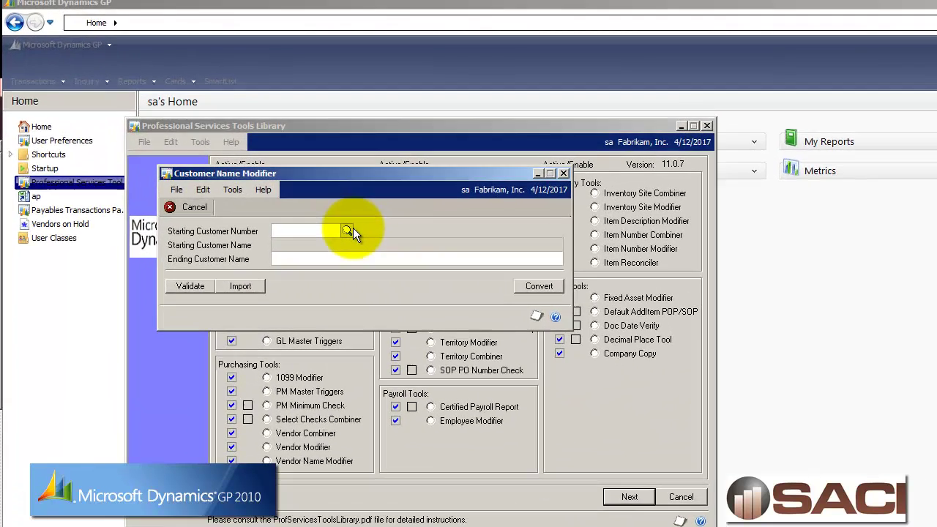
# Select Manchester Suites, set its ending customer name to Manchester Plaza Suites, and run the name conversion past the backup and completion notices.
pyautogui.write('MAN')
pyautogui.click(350, 231)
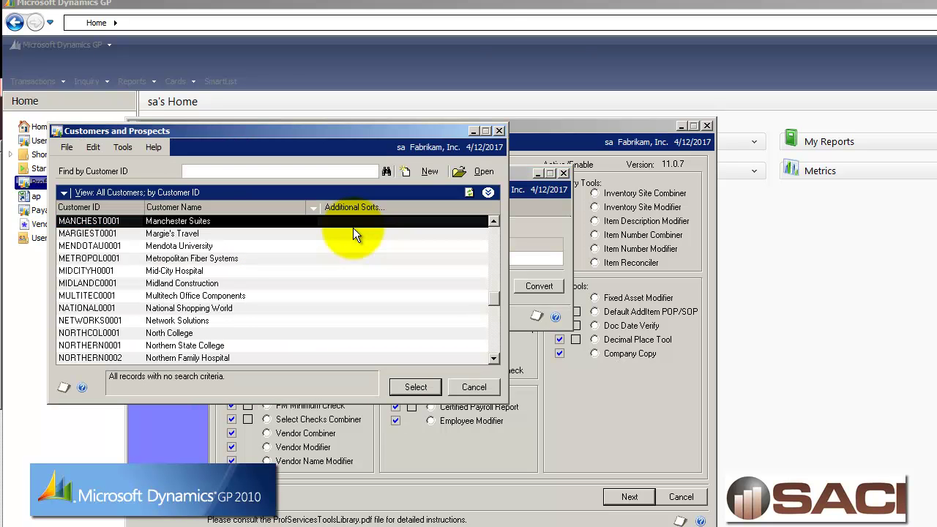
pyautogui.doubleClick(353, 228)
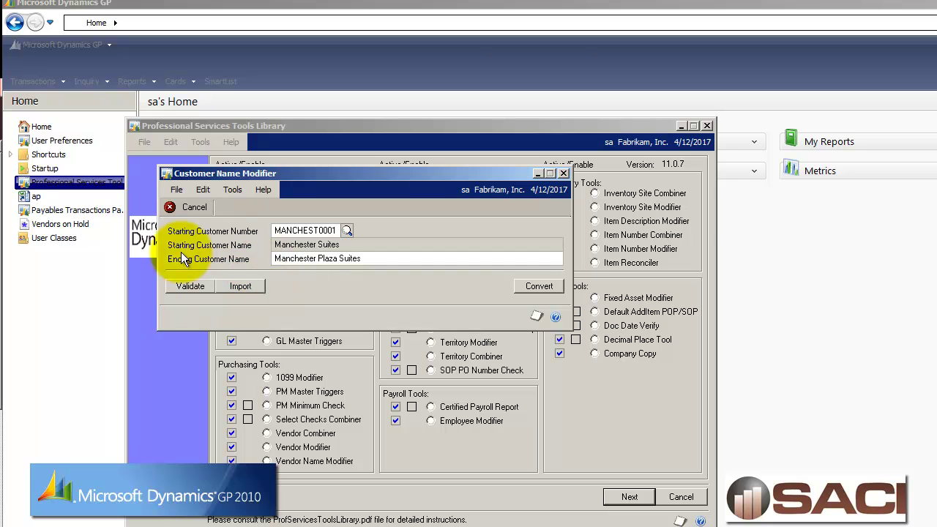
pyautogui.click(547, 286)
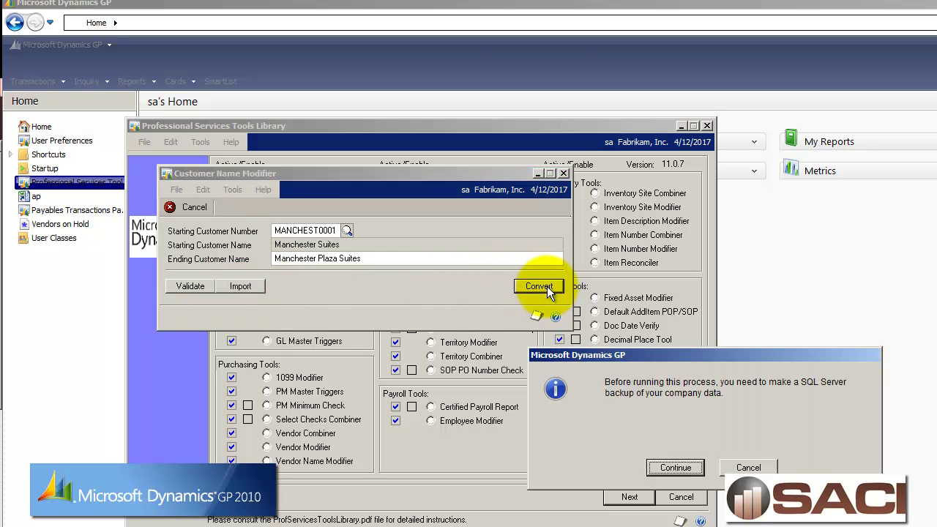
pyautogui.click(675, 469)
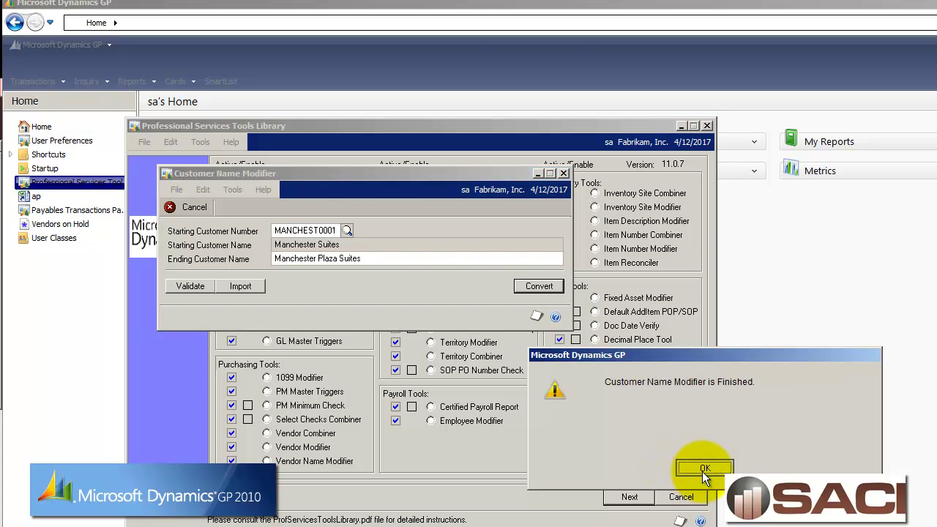
pyautogui.click(703, 468)
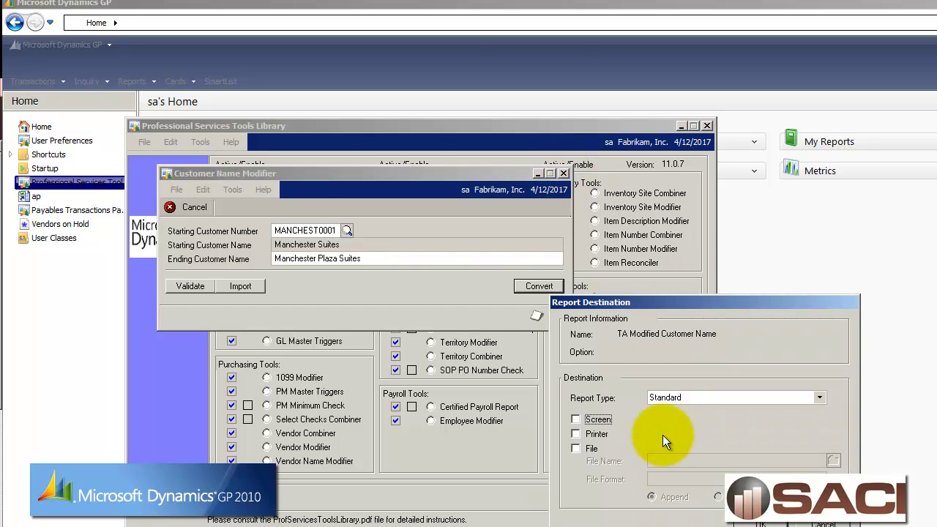
# Output the TA Modified Customer Name report to the screen, enlarge and review it, then close it and minimize the tools library.
pyautogui.click(576, 419)
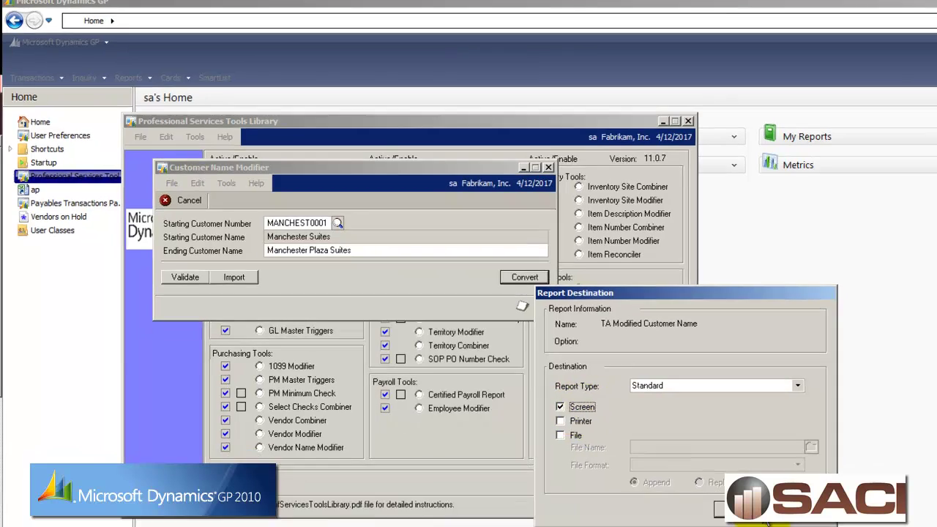
pyautogui.click(729, 510)
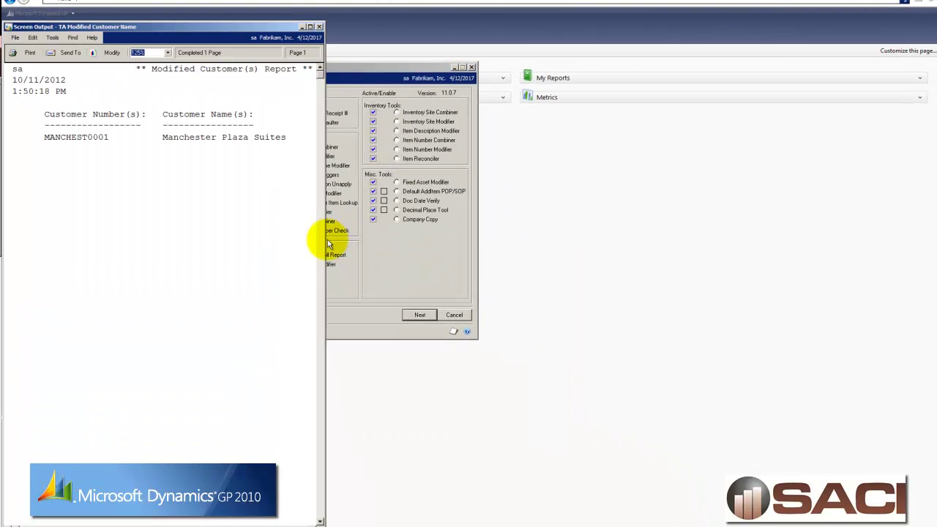
pyautogui.moveTo(324, 242); pyautogui.dragTo(777, 266)
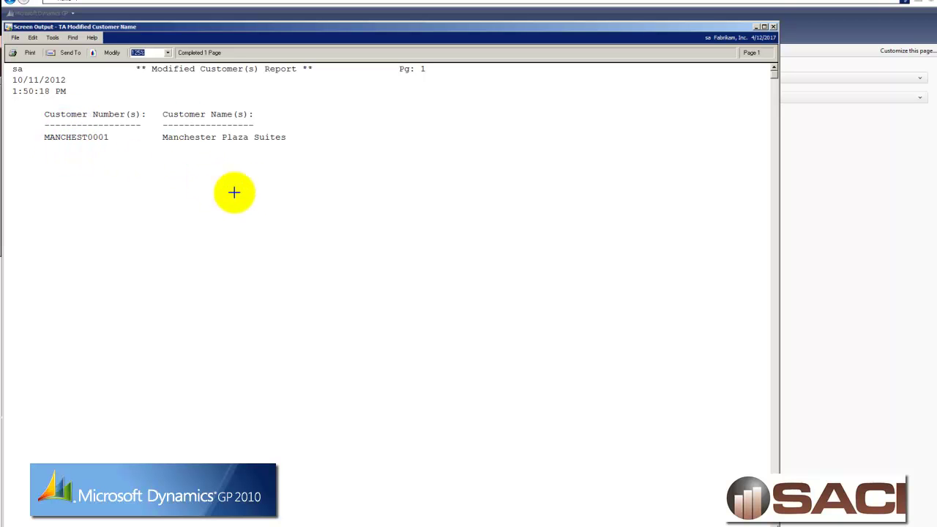
pyautogui.click(774, 26)
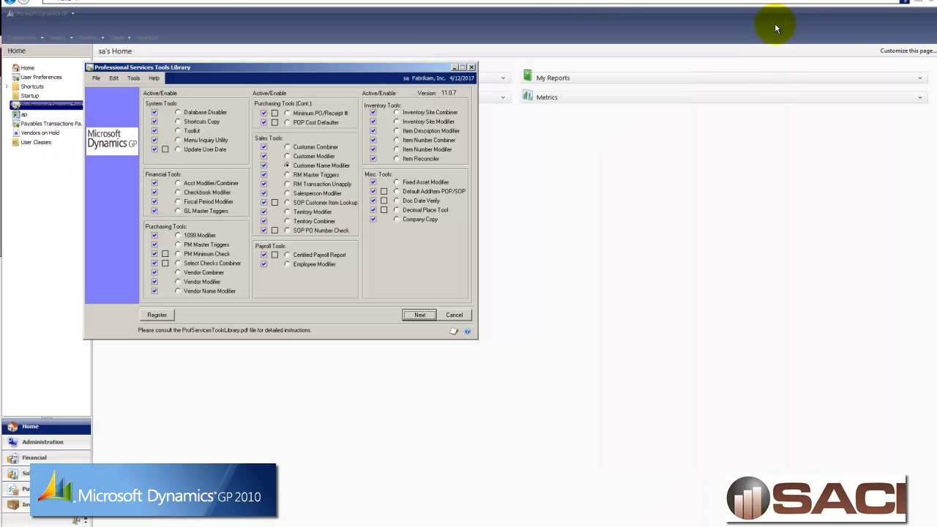
pyautogui.click(454, 69)
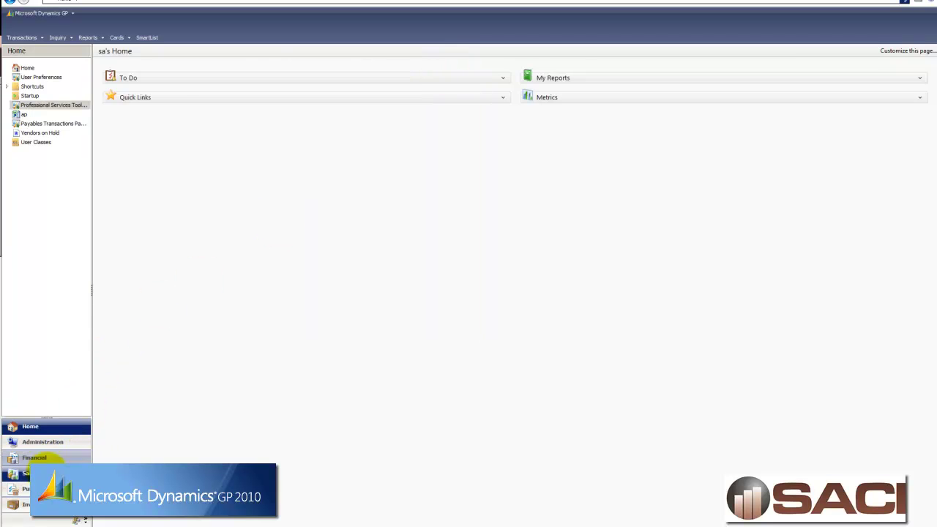
# Show the receivables transactions for Manchester Plaza Suites in the sales transaction inquiry by customer.
pyautogui.click(30, 473)
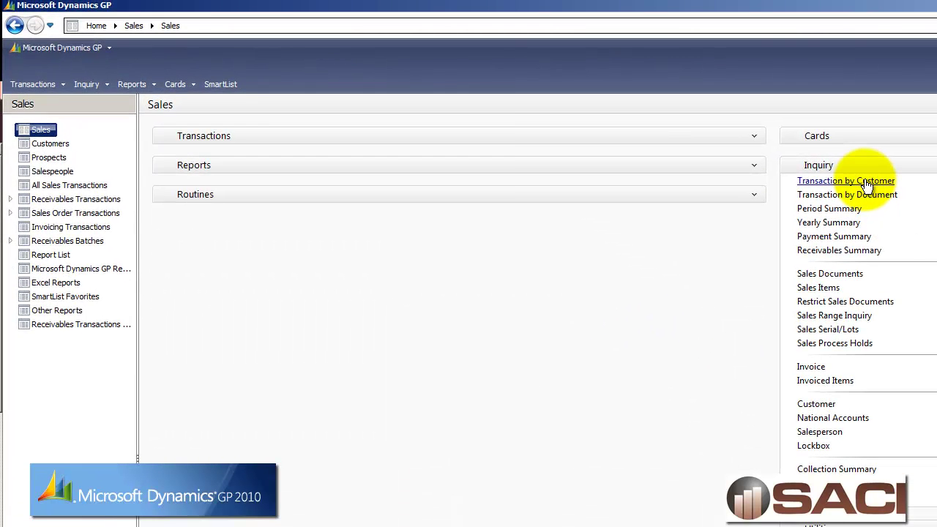
pyautogui.click(567, 102)
pyautogui.write('MAN')
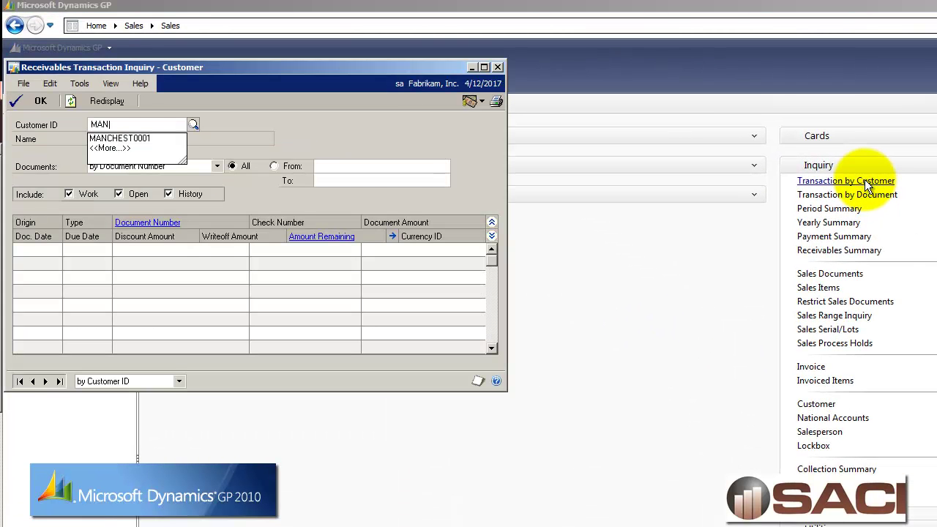
pyautogui.press('Down')
pyautogui.press('Return')
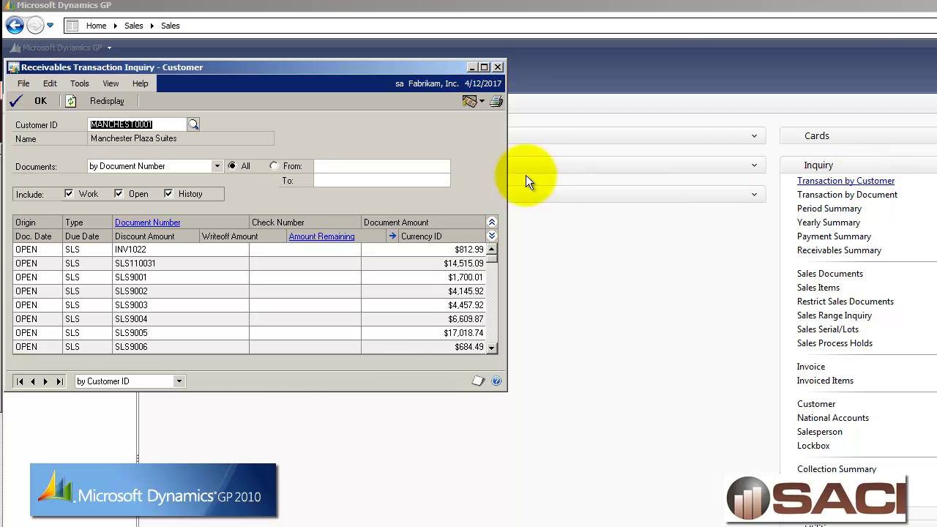
# View the details of the first open sales invoice to check its customer name, then close the detail and inquiry windows.
pyautogui.click(139, 250)
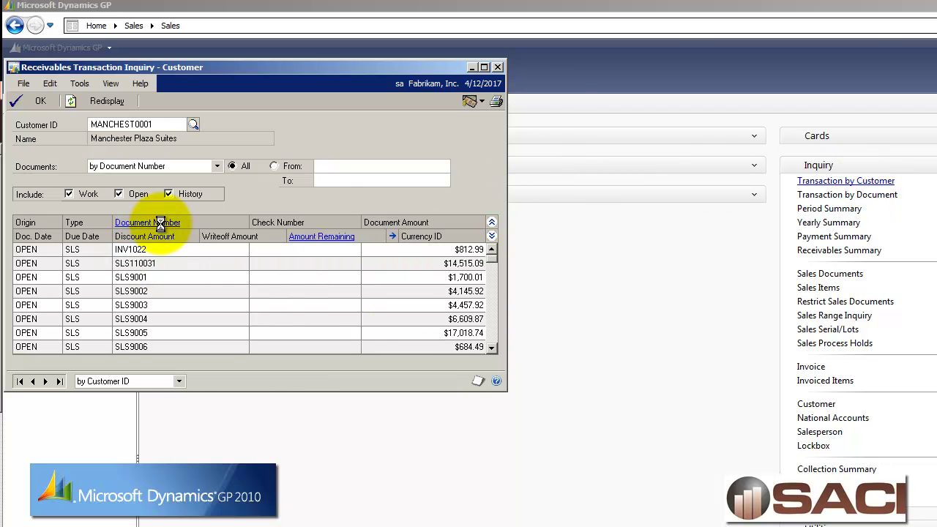
pyautogui.click(147, 223)
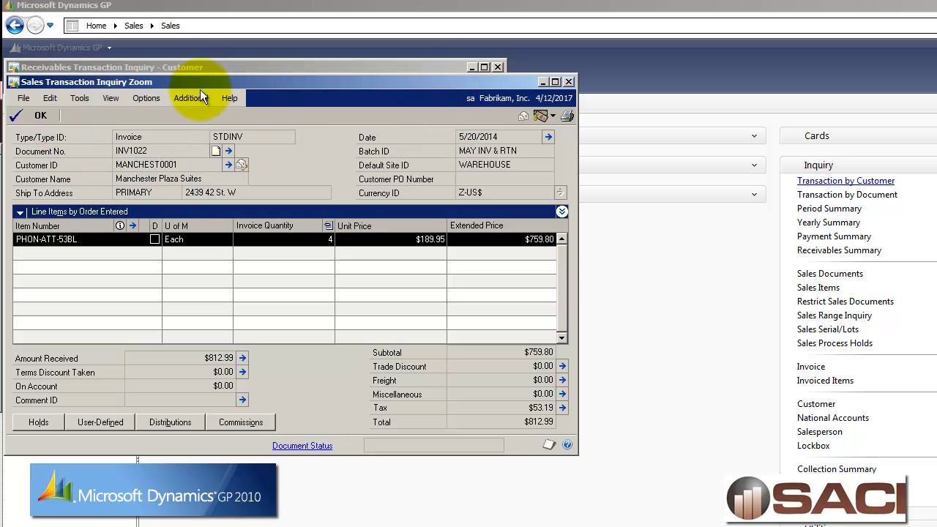
pyautogui.click(40, 115)
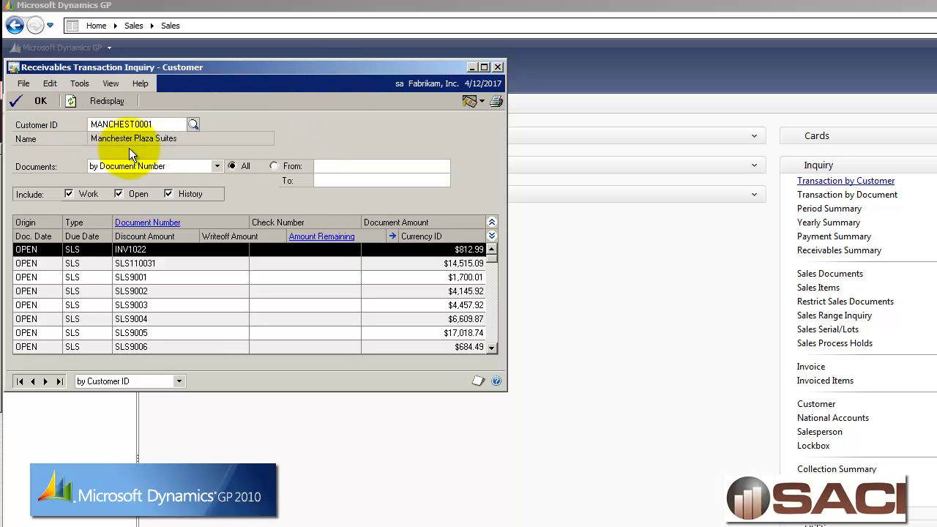
pyautogui.click(151, 126)
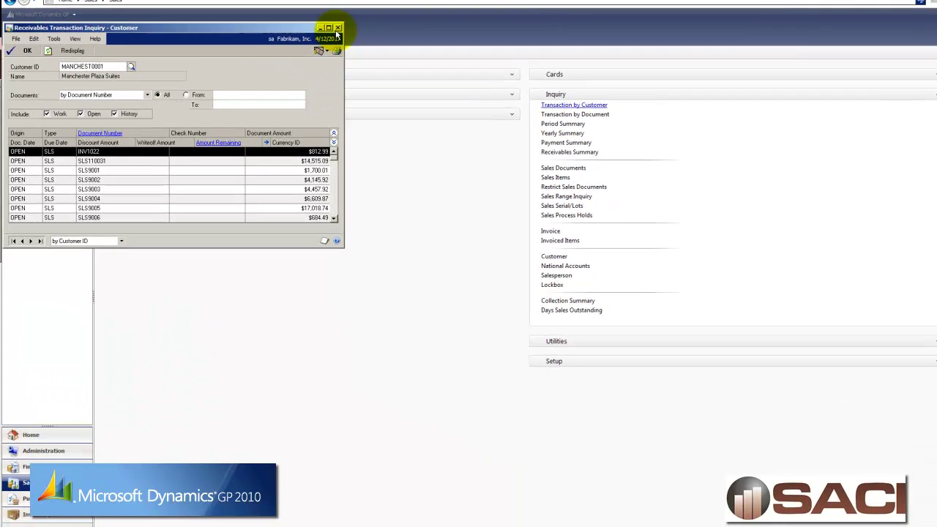
pyautogui.click(337, 27)
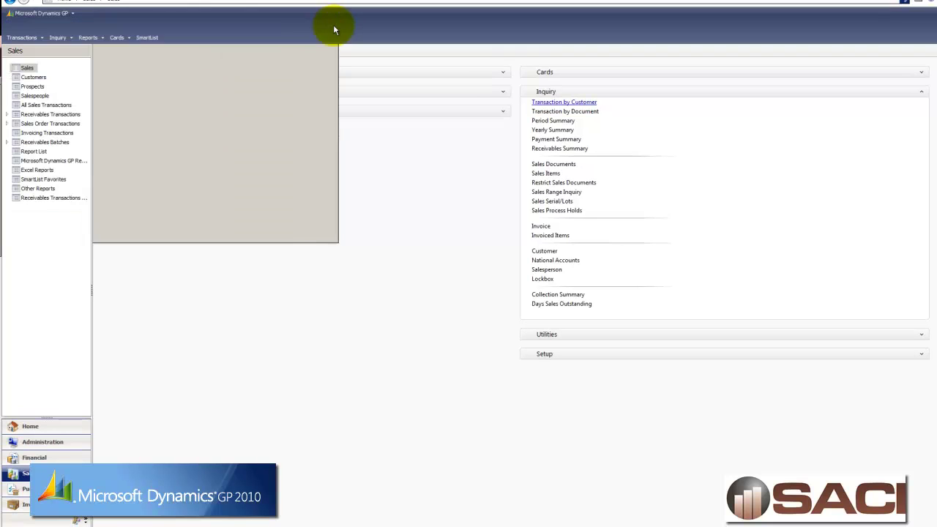
# Restore the Professional Services Tools Library and open the Customer Modifier.
pyautogui.click(91, 526)
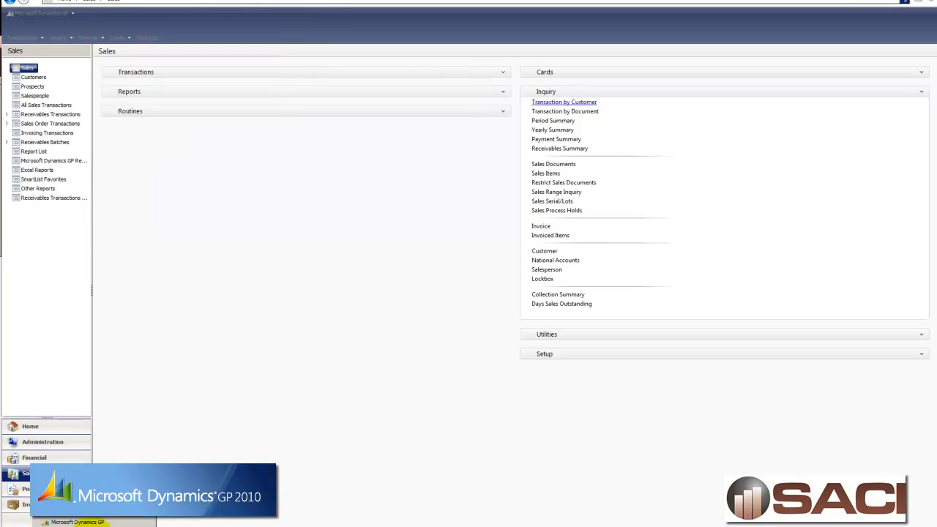
pyautogui.click(93, 523)
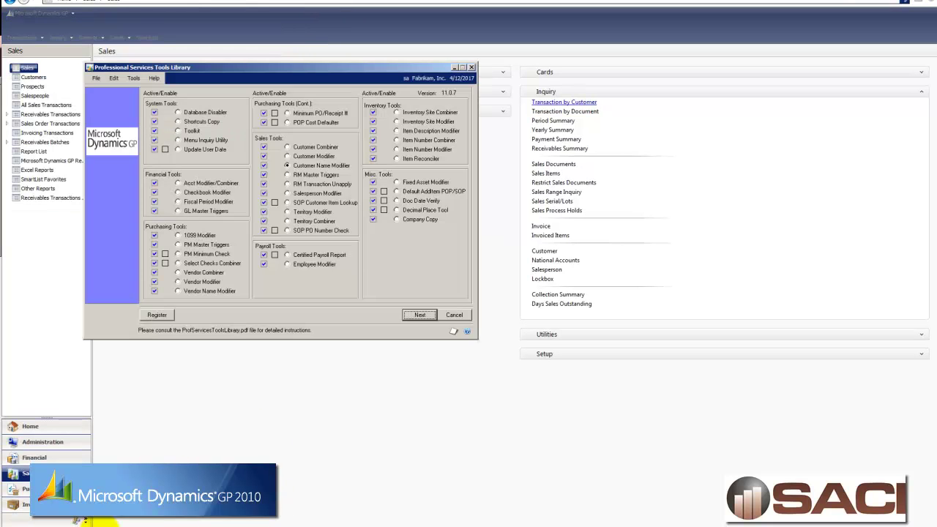
pyautogui.click(288, 156)
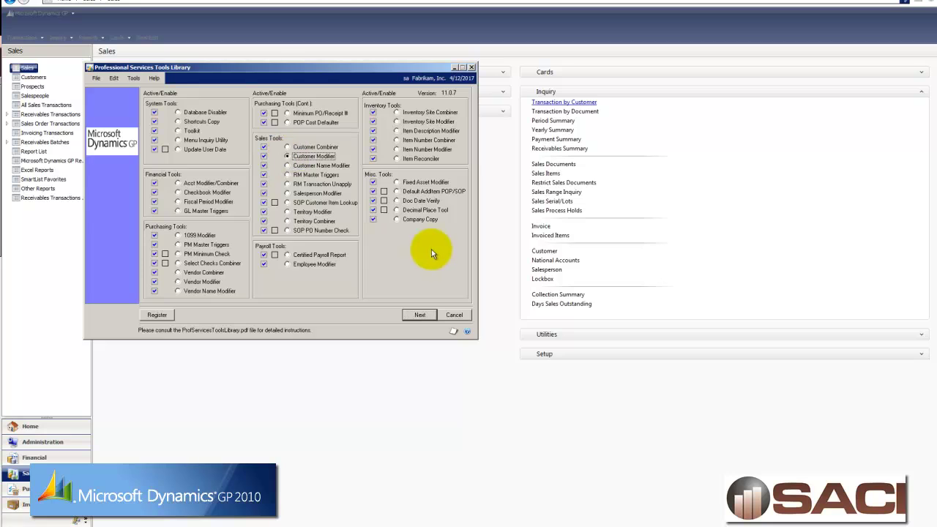
pyautogui.click(420, 315)
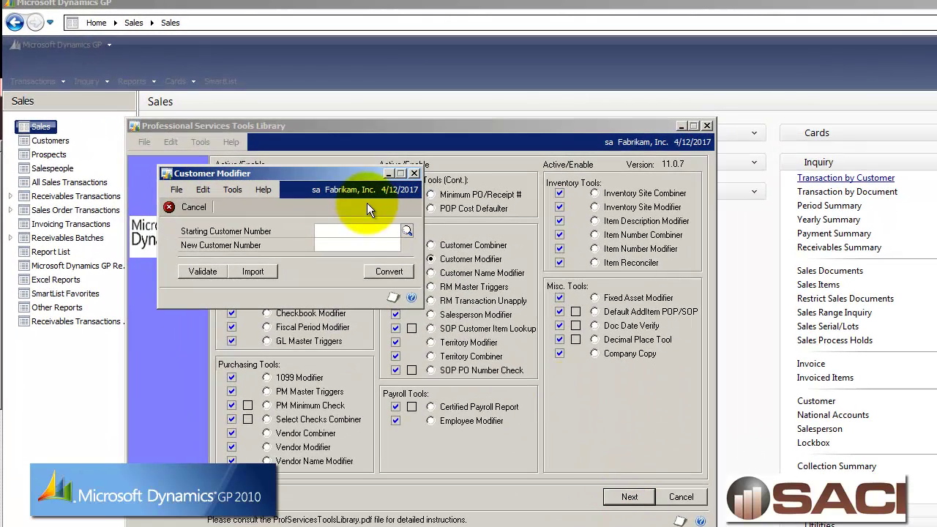
# Select the Manchester Plaza Suites customer, enter its new customer number, and run the conversion past the backup and completion notices.
pyautogui.click(358, 227)
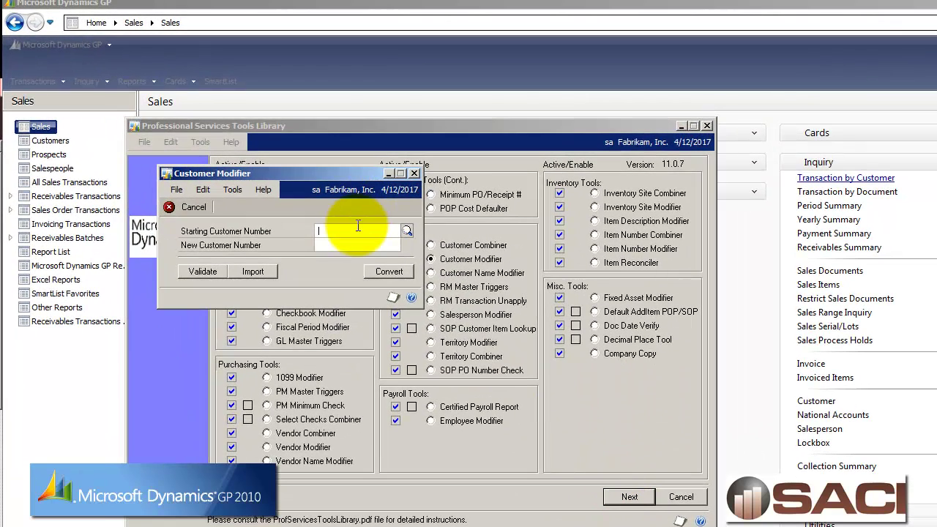
pyautogui.write('MAN')
pyautogui.hotkey('ctrl', 'l')
pyautogui.press('Tab')
pyautogui.press('Return')
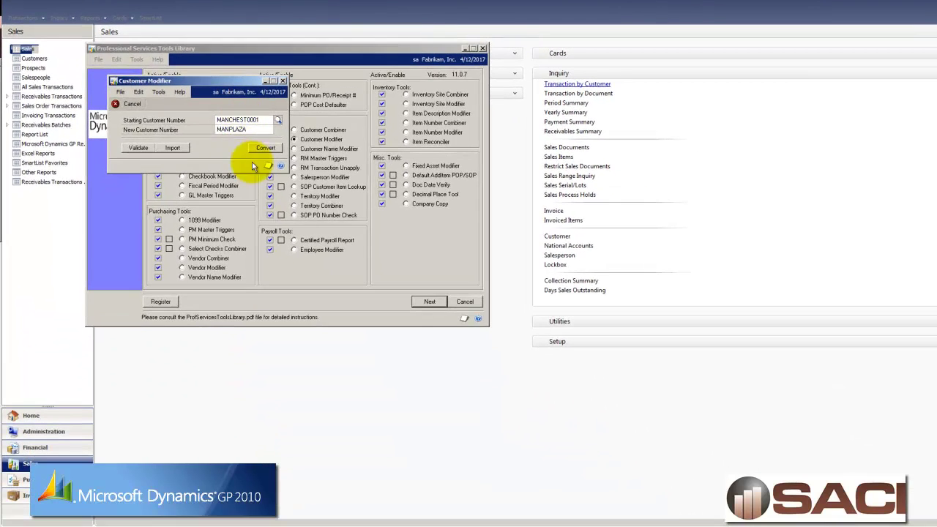
pyautogui.click(267, 149)
pyautogui.click(451, 283)
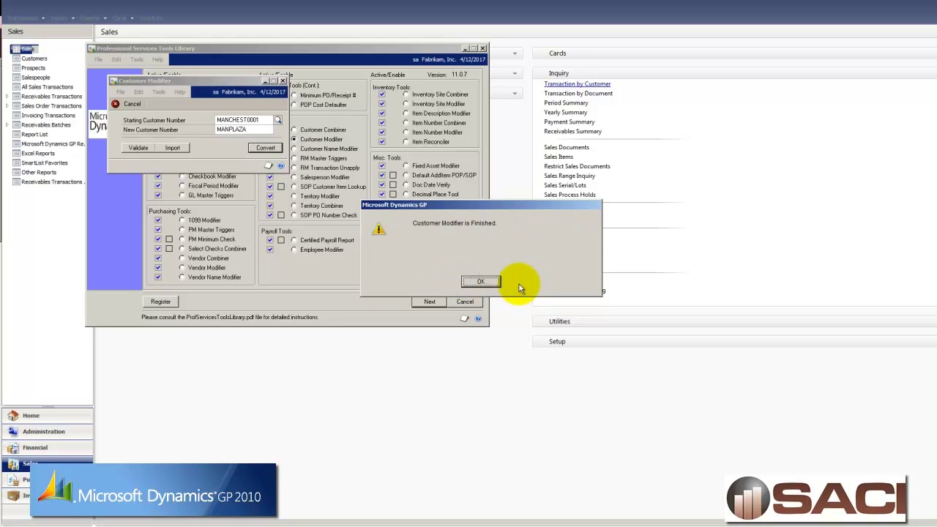
pyautogui.click(499, 280)
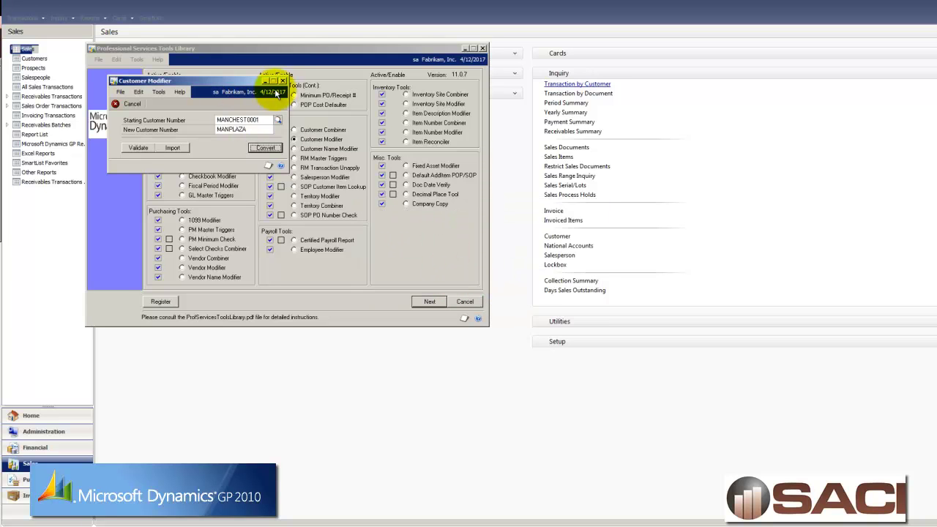
# Finish the conversion by outputting the modified customers report to the screen, widen it to read it, and close the report.
pyautogui.click(405, 248)
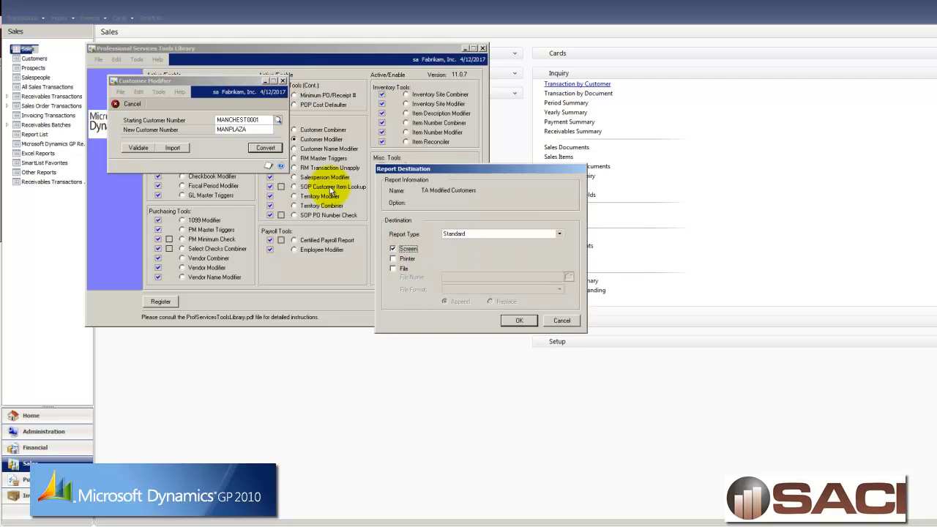
pyautogui.click(518, 322)
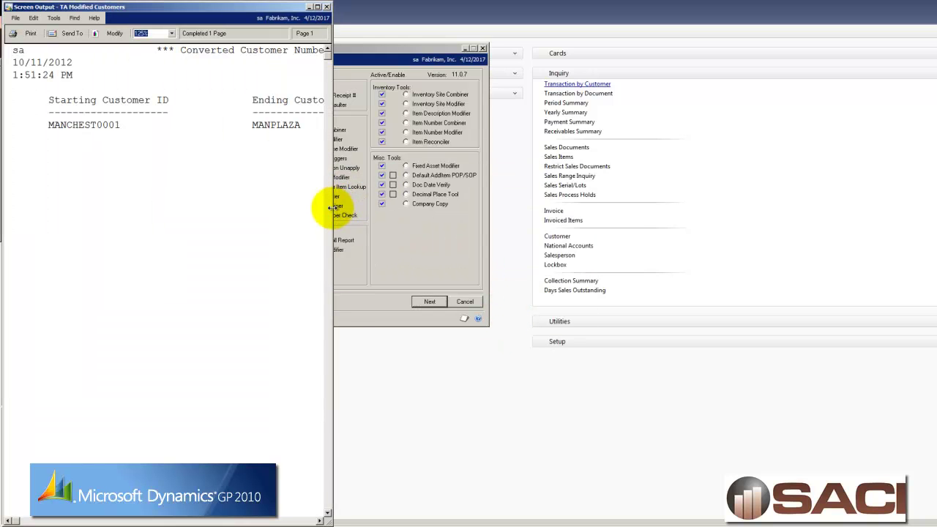
pyautogui.moveTo(331, 209); pyautogui.dragTo(728, 261)
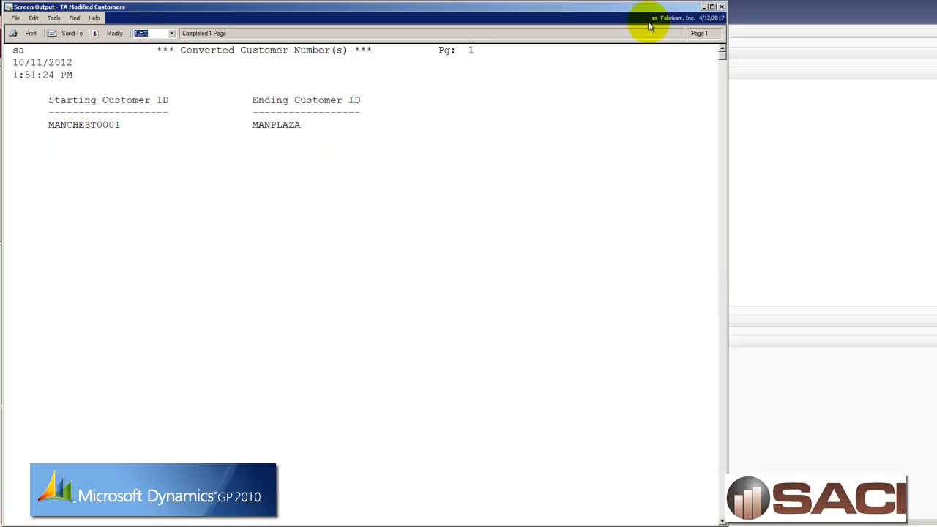
pyautogui.click(930, 66)
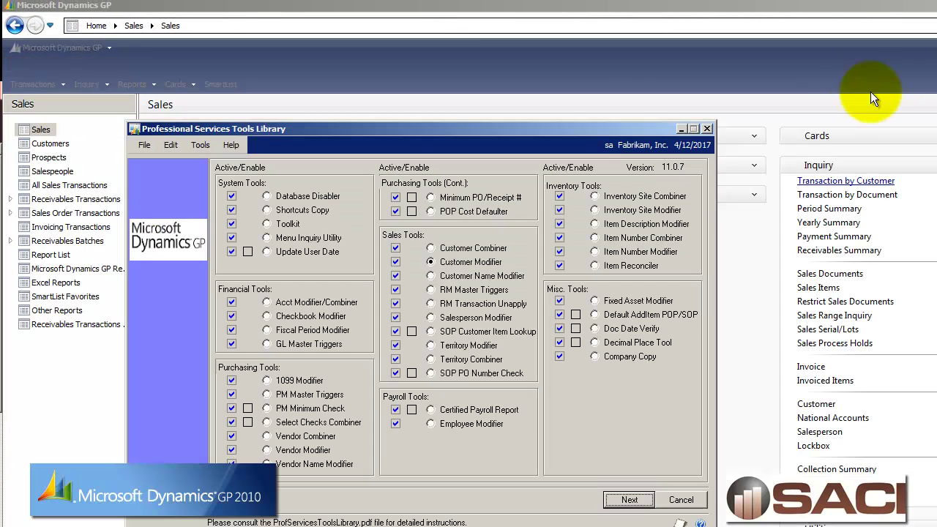
# Leave the tools library and try to look up the old customer number in the receivables transaction inquiry by customer.
pyautogui.click(707, 130)
pyautogui.click(828, 183)
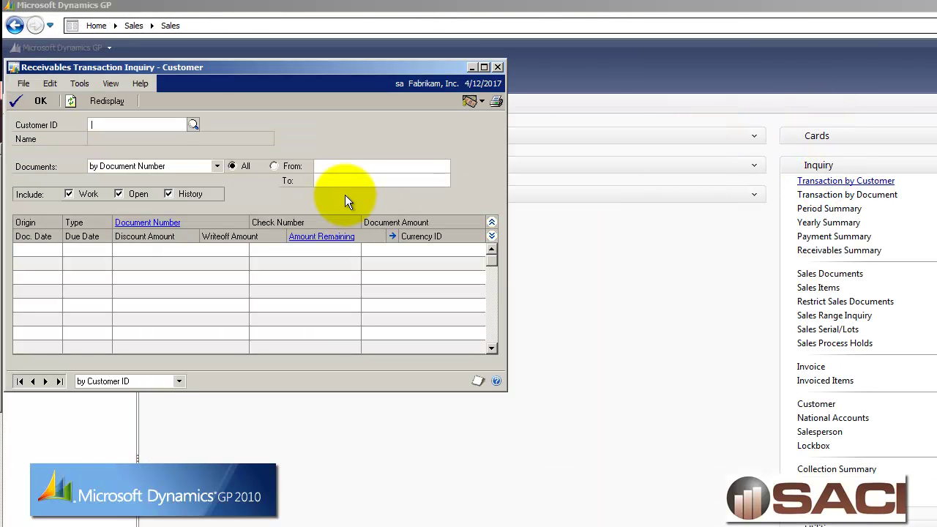
pyautogui.write('M')
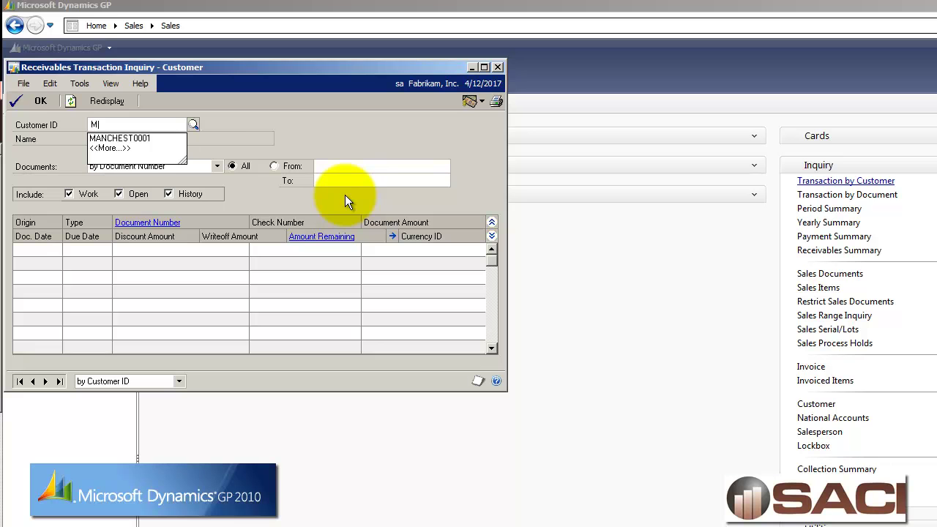
pyautogui.click(154, 142)
pyautogui.press('Tab')
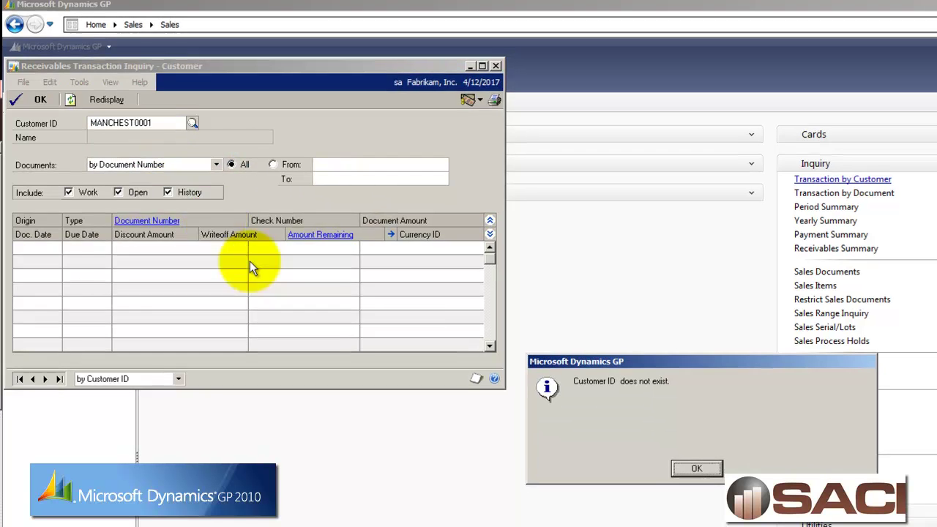
pyautogui.click(696, 469)
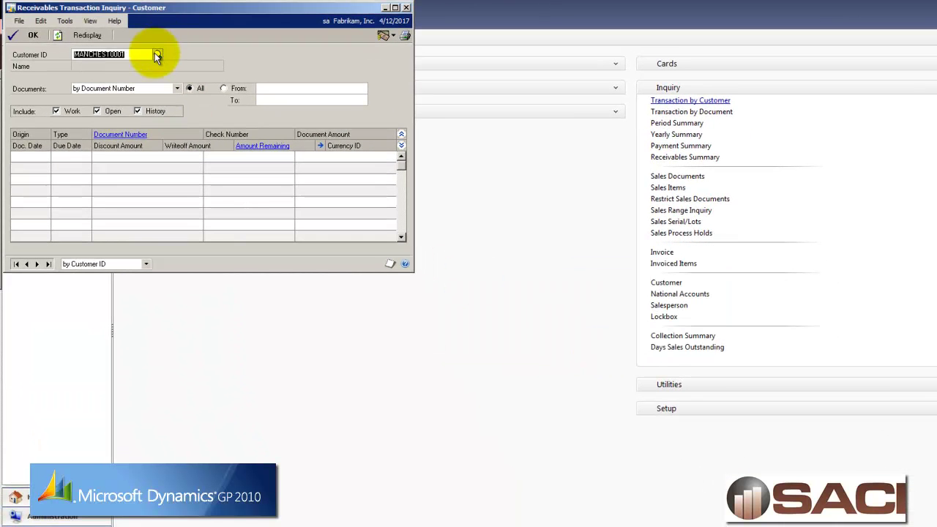
# Look up Manchester Plaza Suites in the inquiry, enlarge the window, and limit the listed transactions to history documents.
pyautogui.click(157, 53)
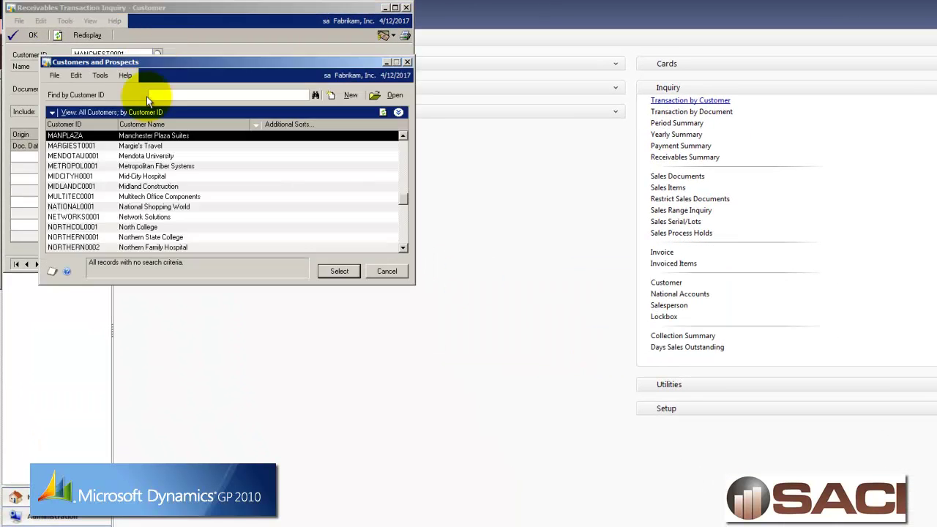
pyautogui.doubleClick(158, 136)
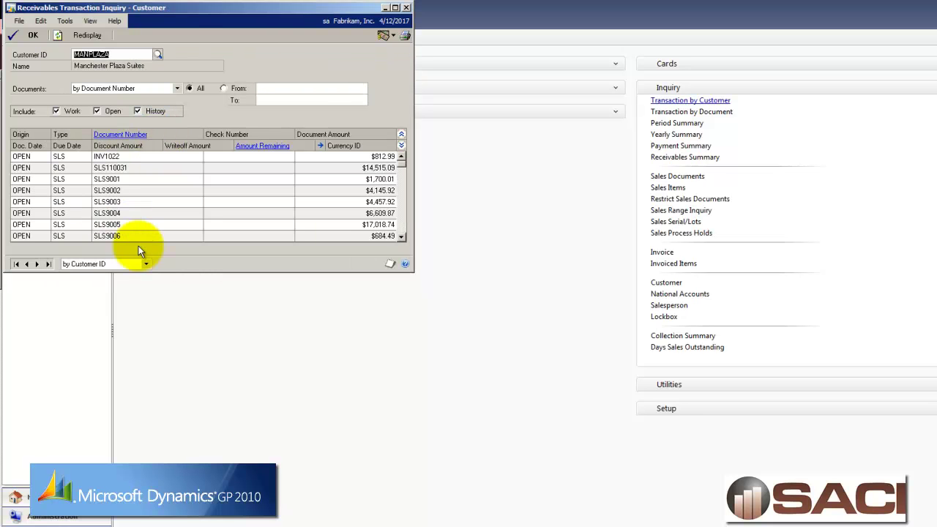
pyautogui.moveTo(200, 272); pyautogui.dragTo(223, 521)
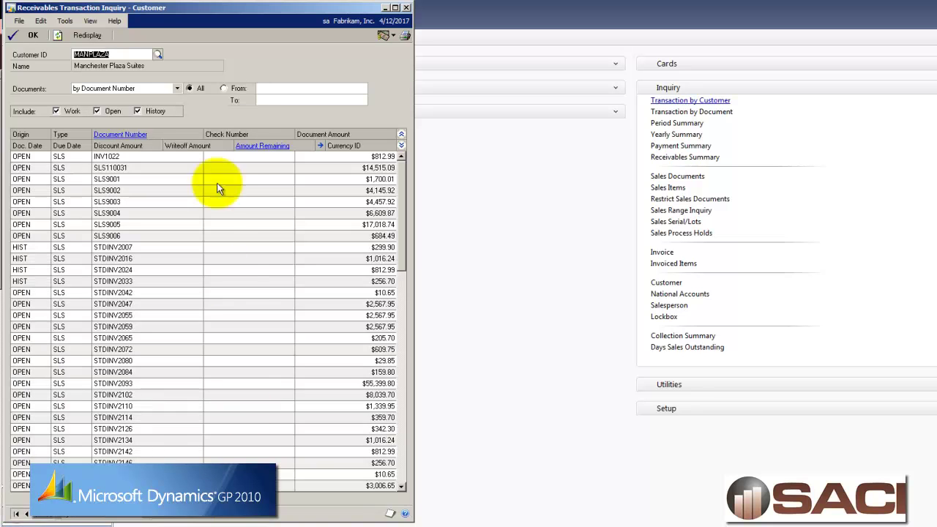
pyautogui.click(103, 114)
pyautogui.click(61, 113)
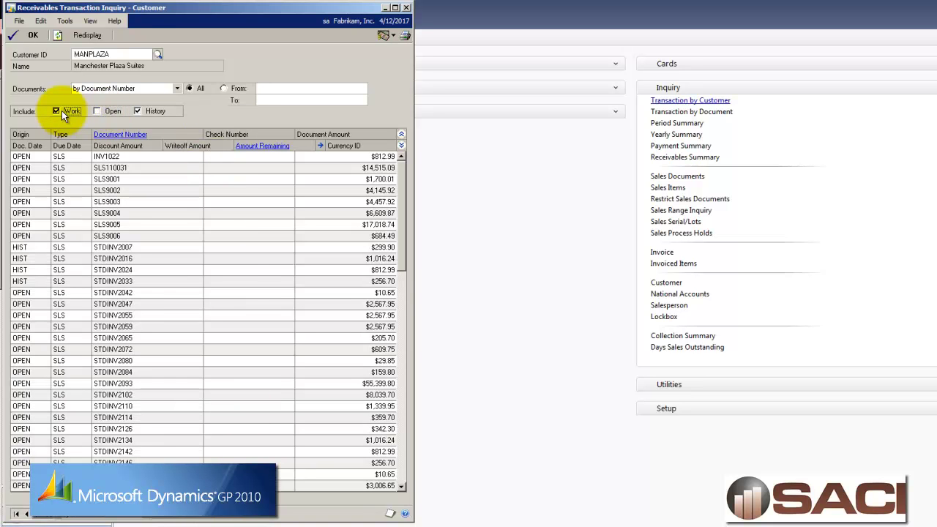
pyautogui.click(89, 35)
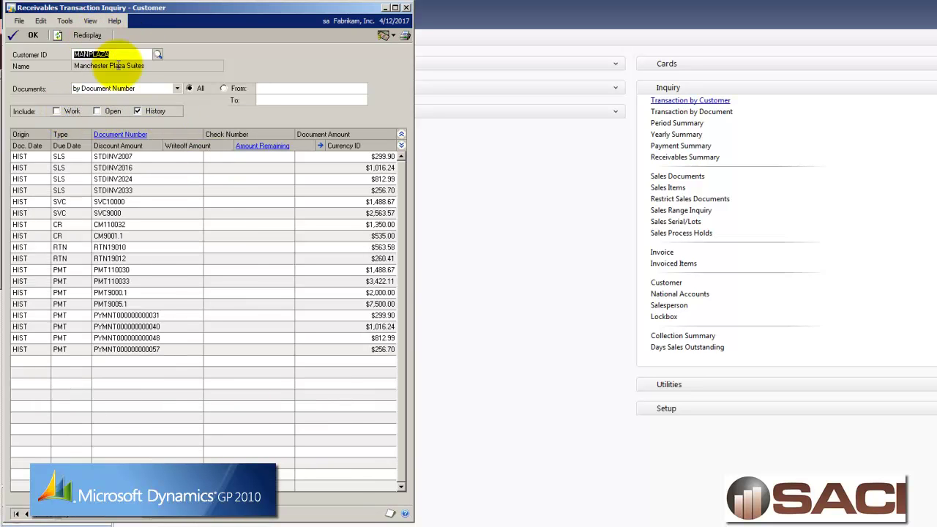
# View the credits applied to history invoice STDINV2007, then close the details and the inquiry.
pyautogui.click(117, 157)
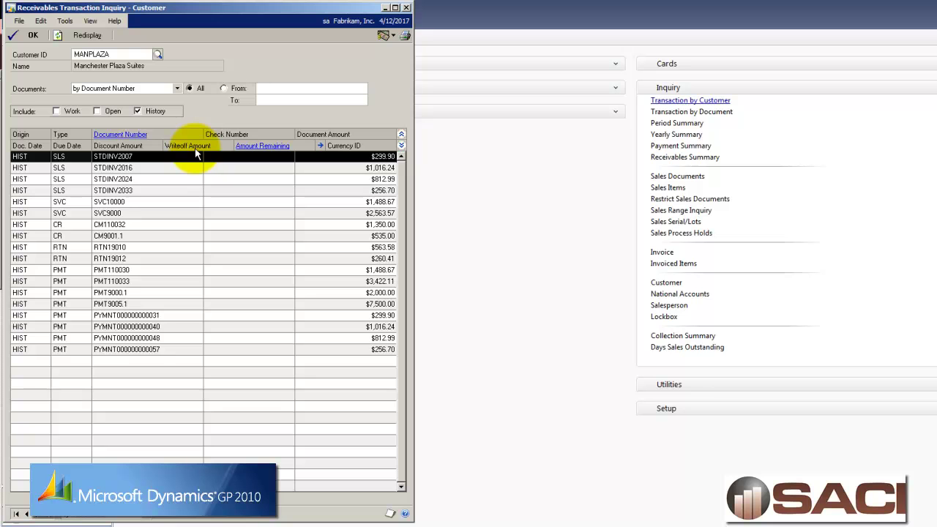
pyautogui.click(262, 146)
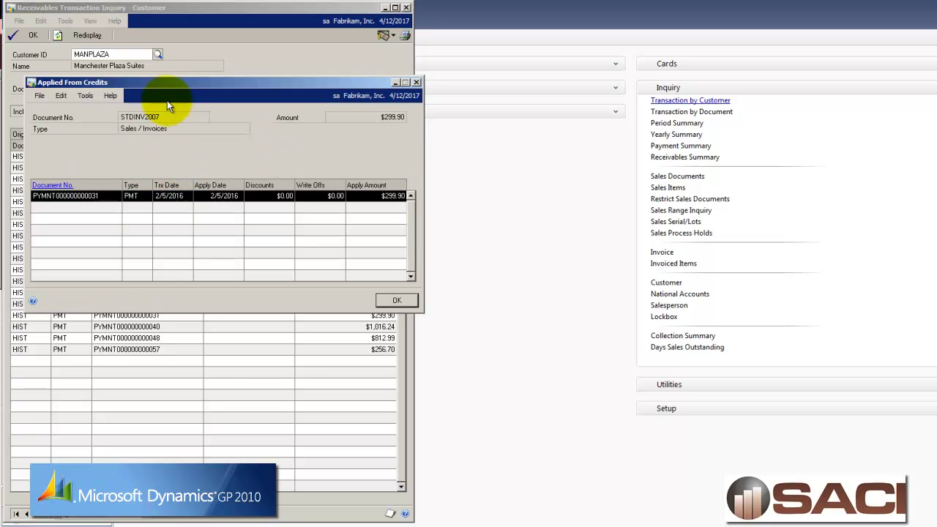
pyautogui.moveTo(165, 86); pyautogui.dragTo(173, 173)
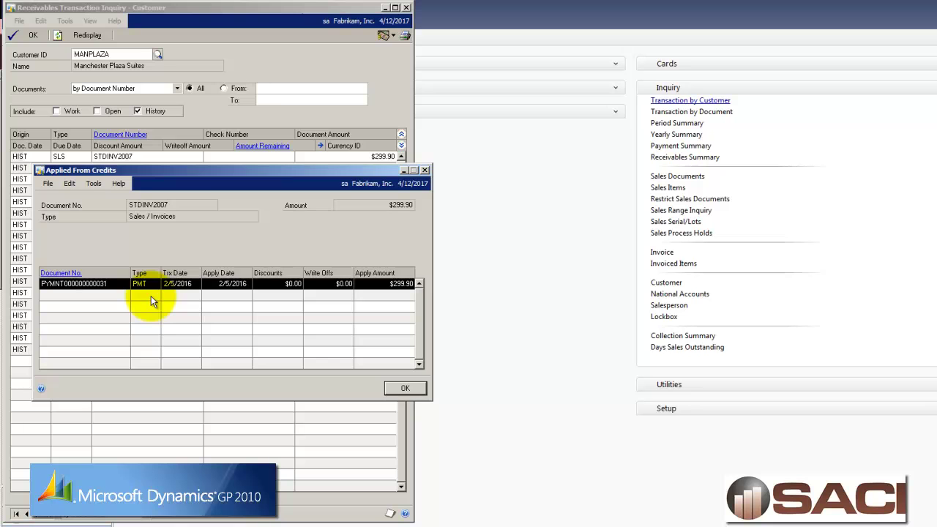
pyautogui.click(405, 389)
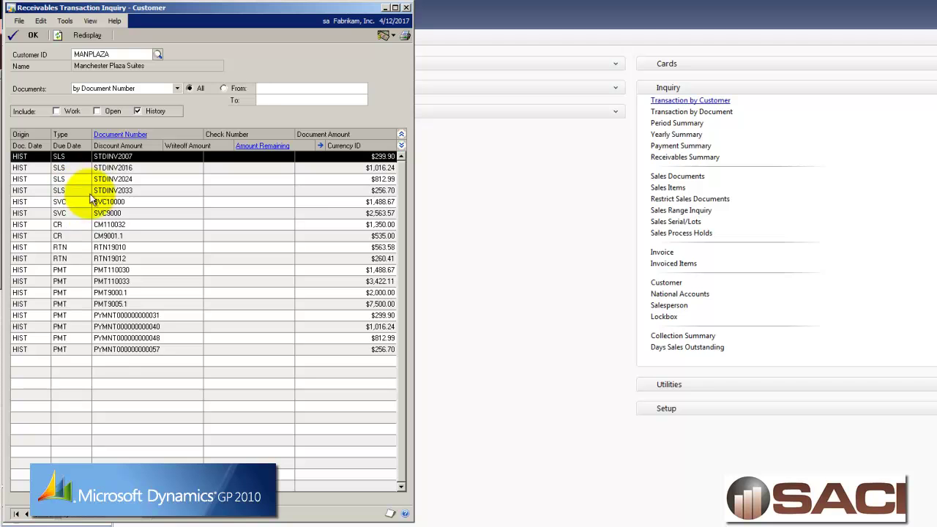
pyautogui.click(27, 39)
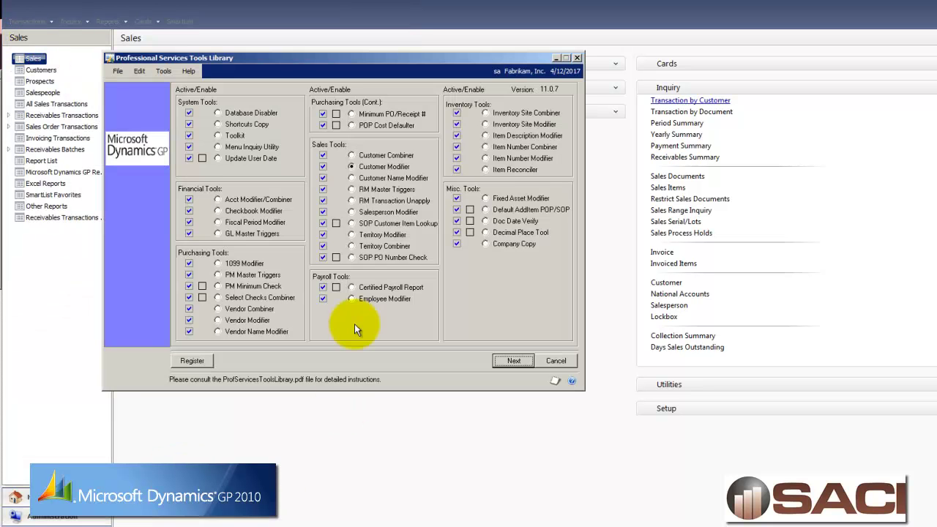
# Open the RM Transaction Unapply tool from the Professional Services Tools Library.
pyautogui.click(361, 168)
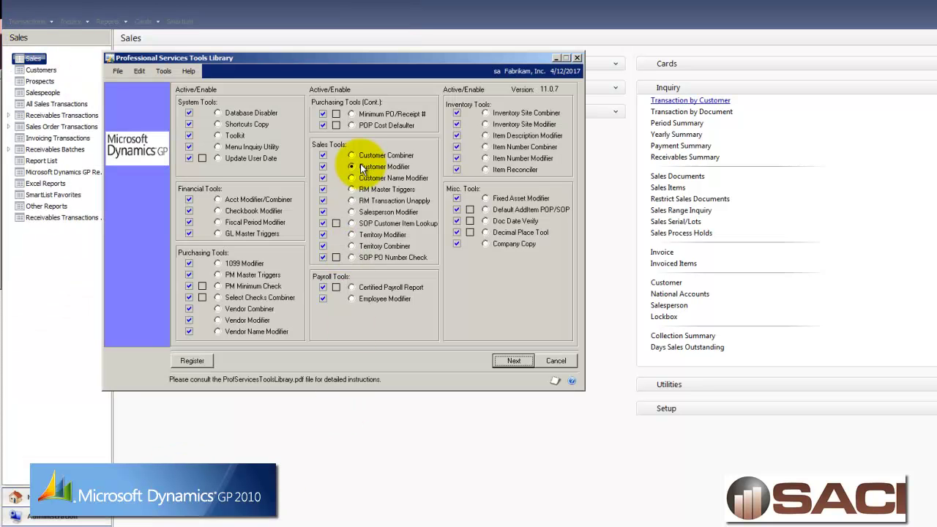
pyautogui.click(353, 199)
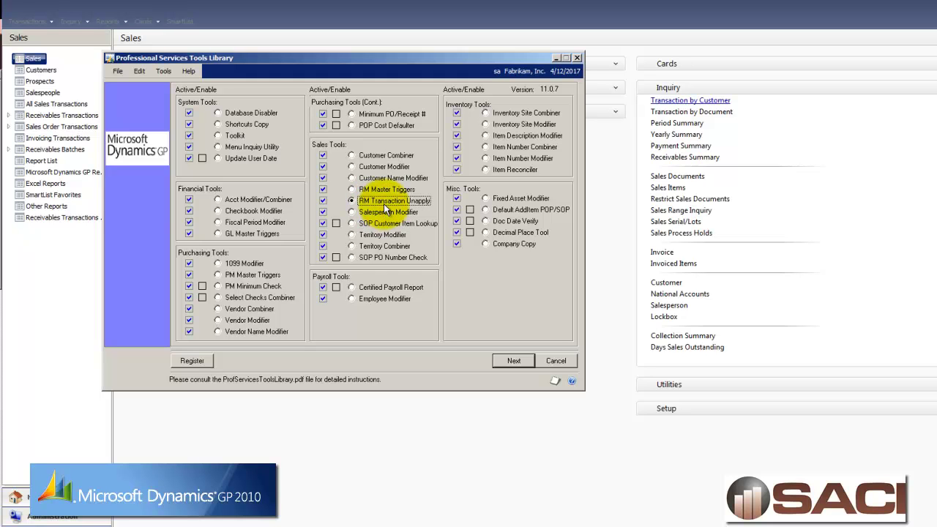
pyautogui.click(511, 361)
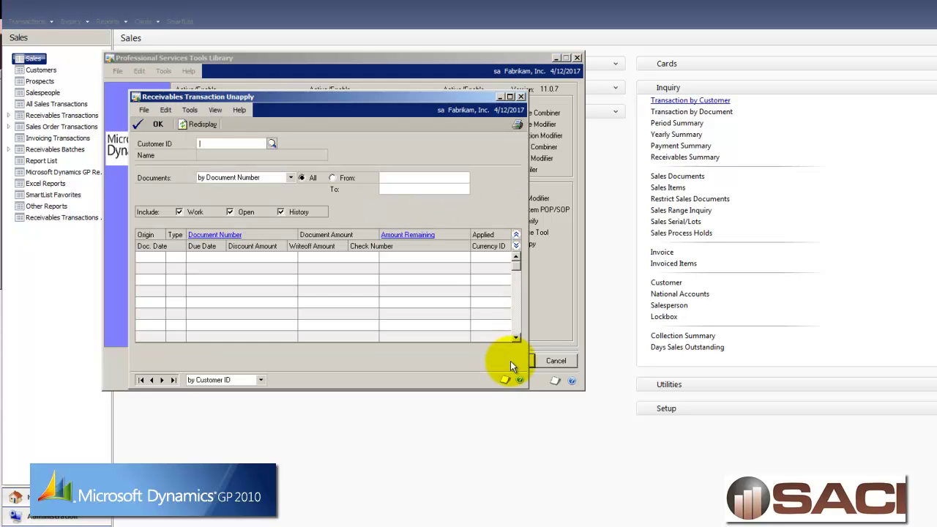
# Load the Manchester Plaza Suites customer in the unapply tool and list only its history documents.
pyautogui.write('MAN')
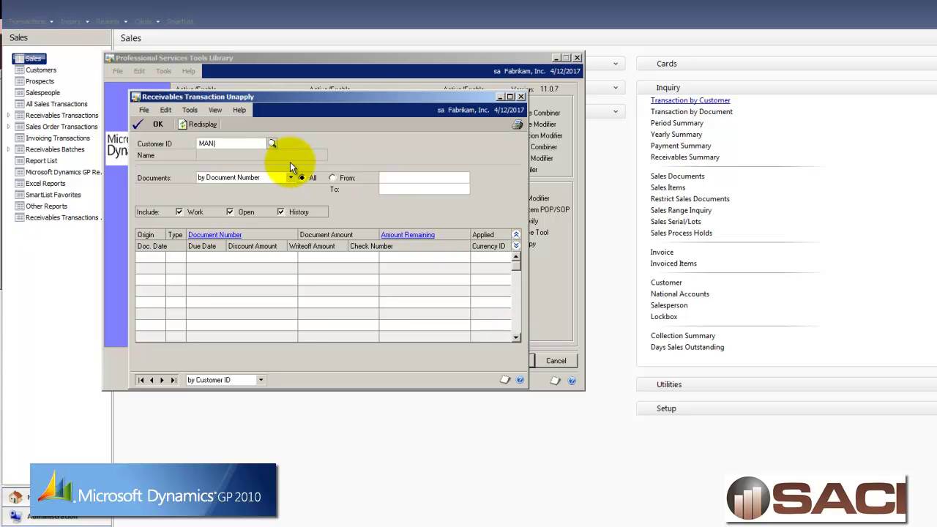
pyautogui.write('PLAZA')
pyautogui.press('Tab')
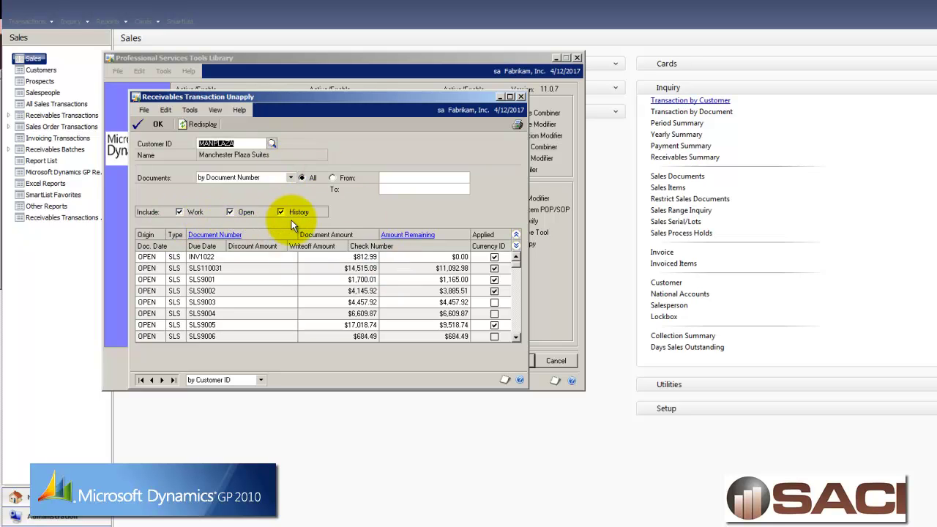
pyautogui.click(183, 213)
pyautogui.click(231, 212)
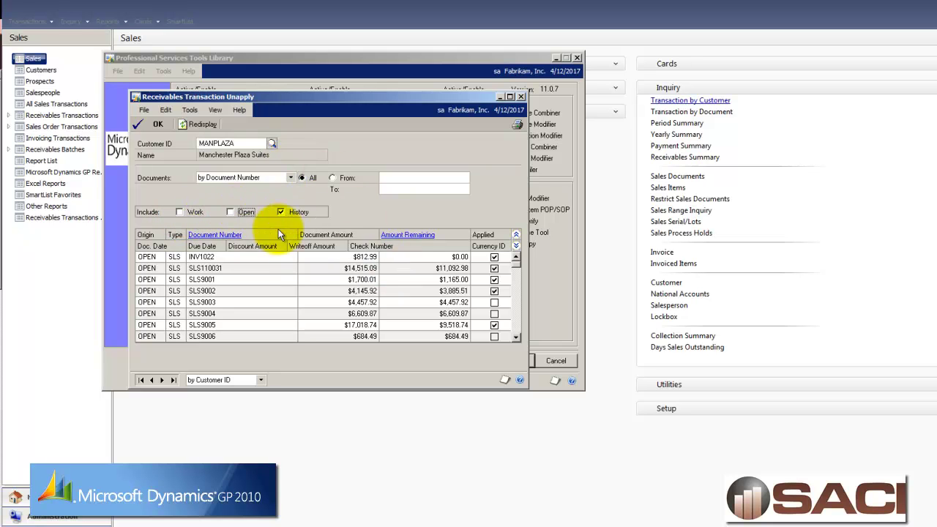
pyautogui.click(195, 124)
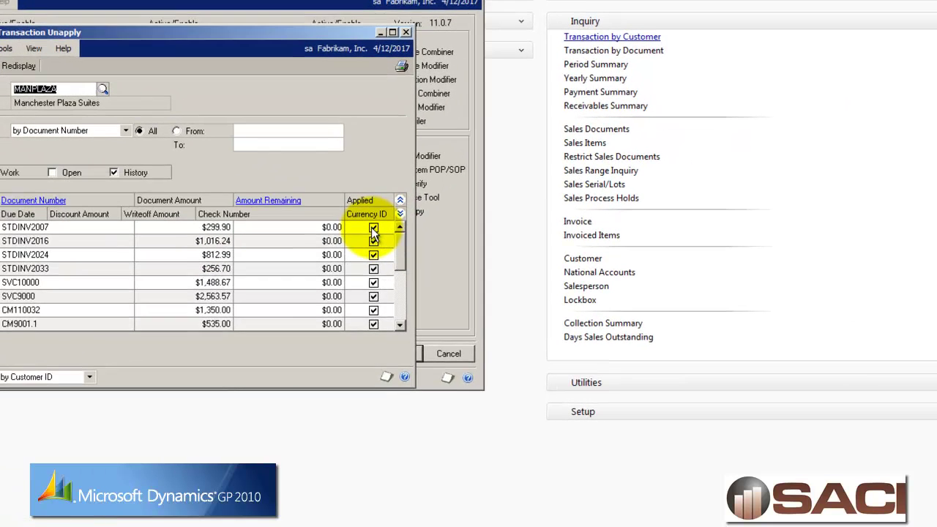
# Unapply history invoice STDINV2007, output the unapply report to the screen, and close the report and tool windows.
pyautogui.click(494, 257)
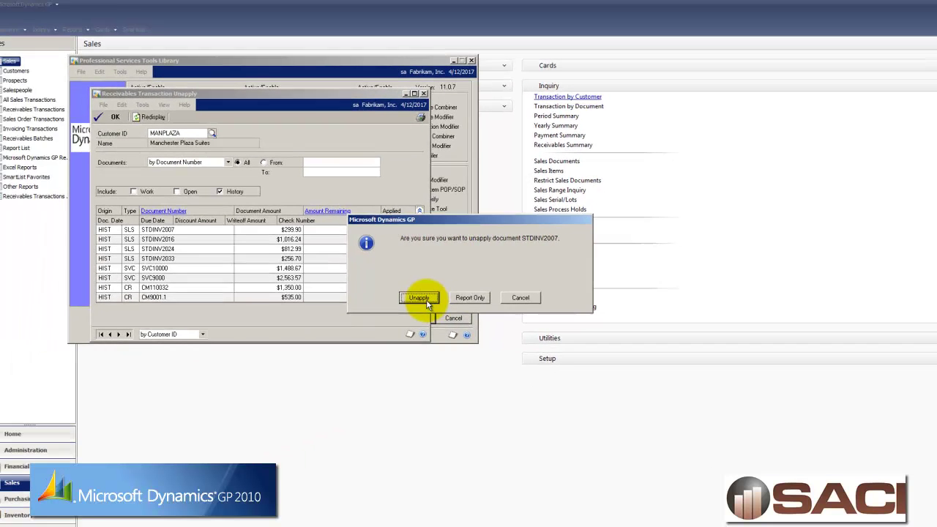
pyautogui.click(401, 326)
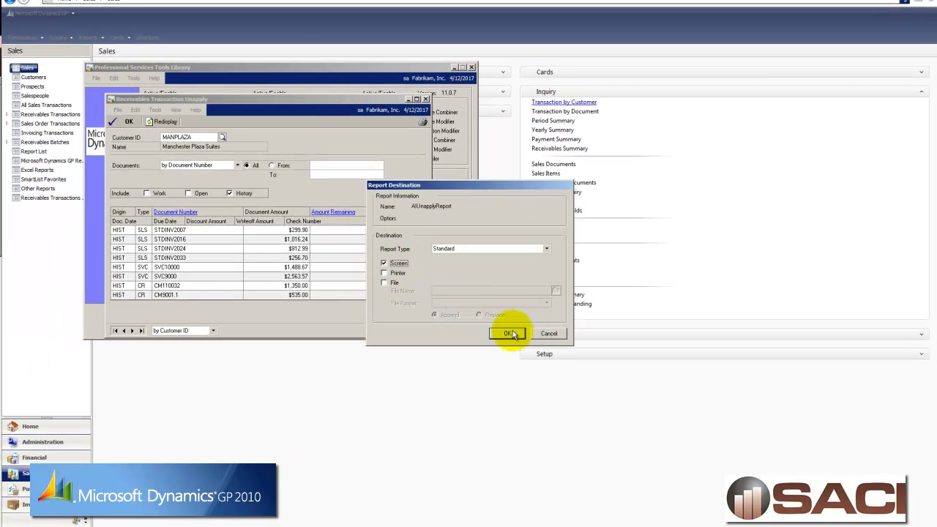
pyautogui.click(510, 334)
pyautogui.moveTo(326, 254); pyautogui.dragTo(818, 263)
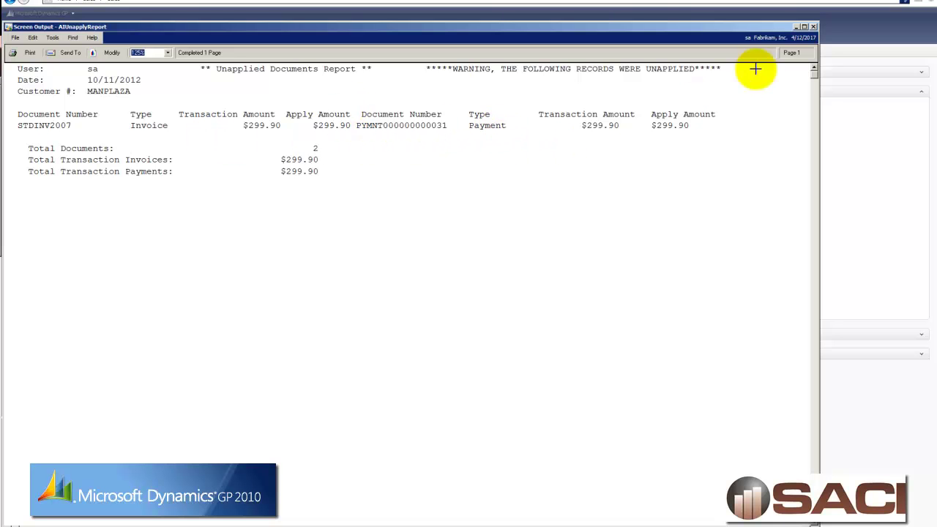
pyautogui.click(812, 27)
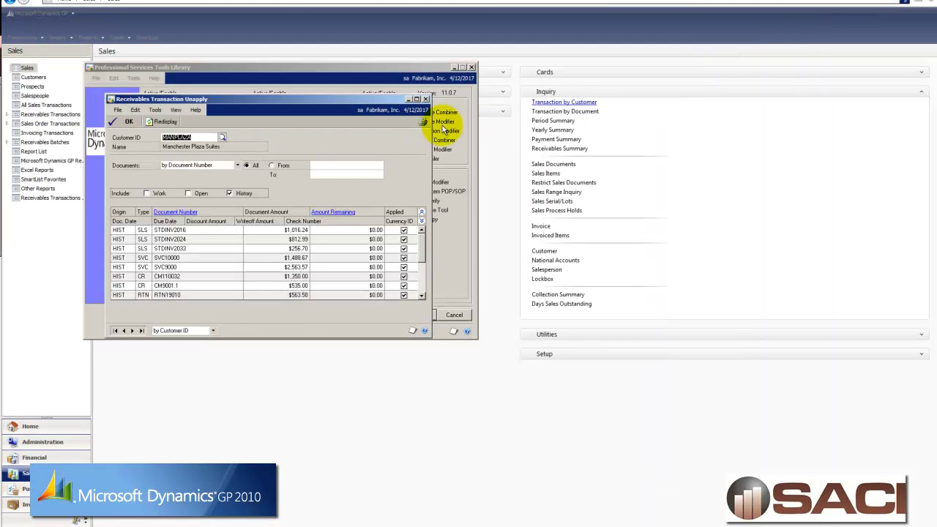
pyautogui.click(426, 99)
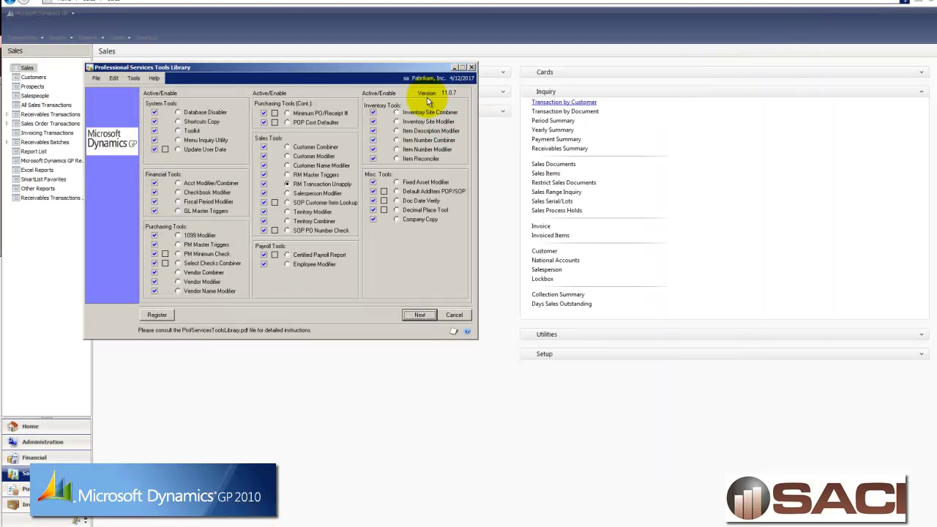
pyautogui.click(471, 68)
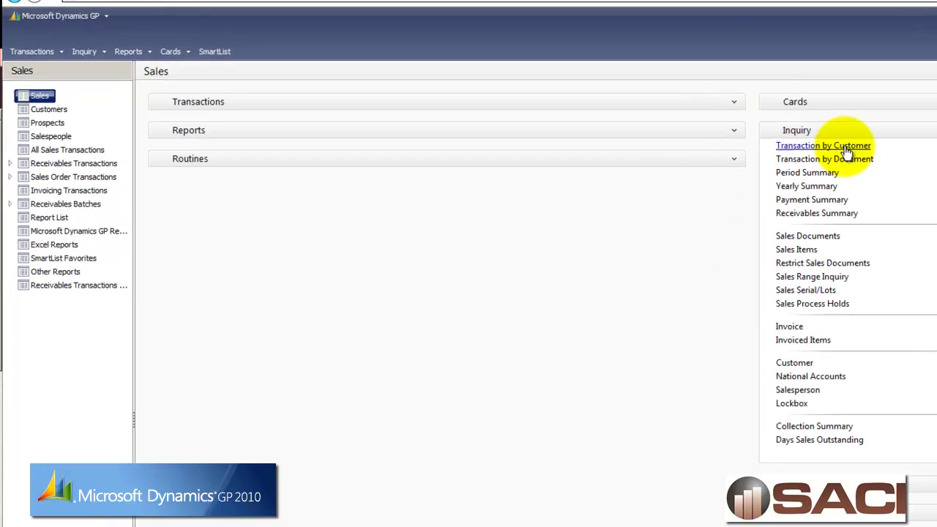
# Show only the history transactions of Manchester Plaza Suites in the receivables transaction inquiry by customer to check the unapplied invoice.
pyautogui.click(626, 109)
pyautogui.write('MAN')
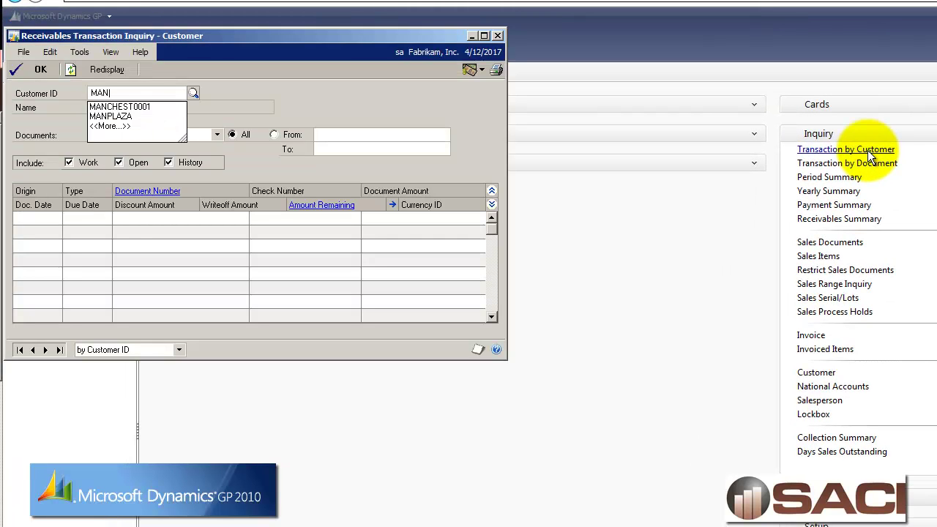
pyautogui.press('Down')
pyautogui.press('Down')
pyautogui.press('Tab')
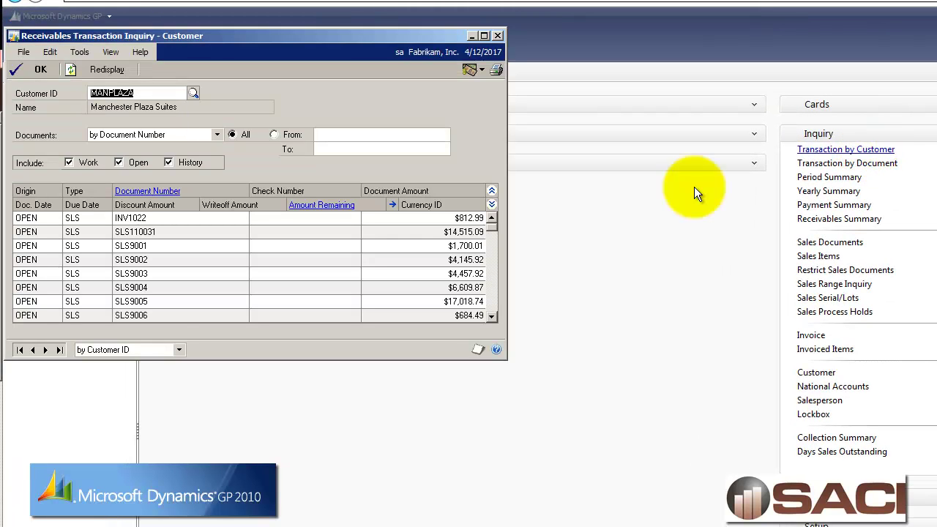
pyautogui.click(119, 162)
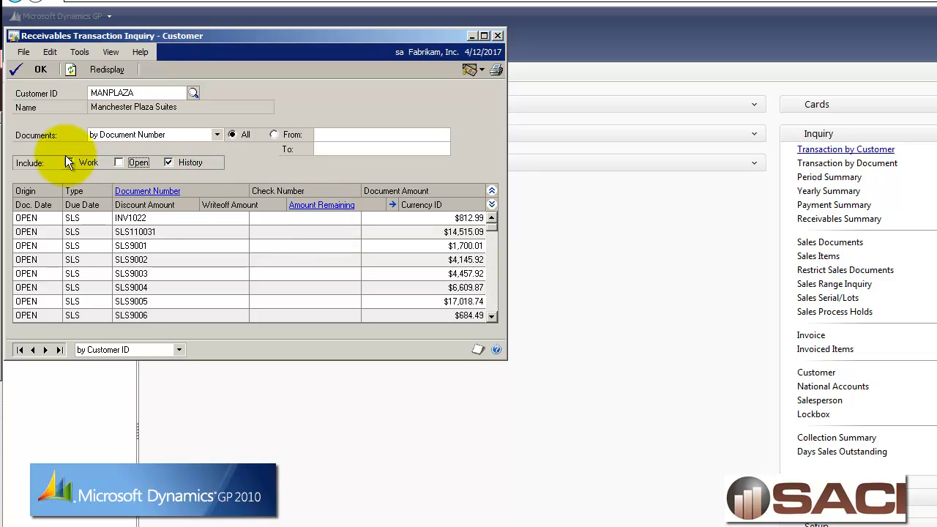
pyautogui.click(68, 162)
pyautogui.click(107, 70)
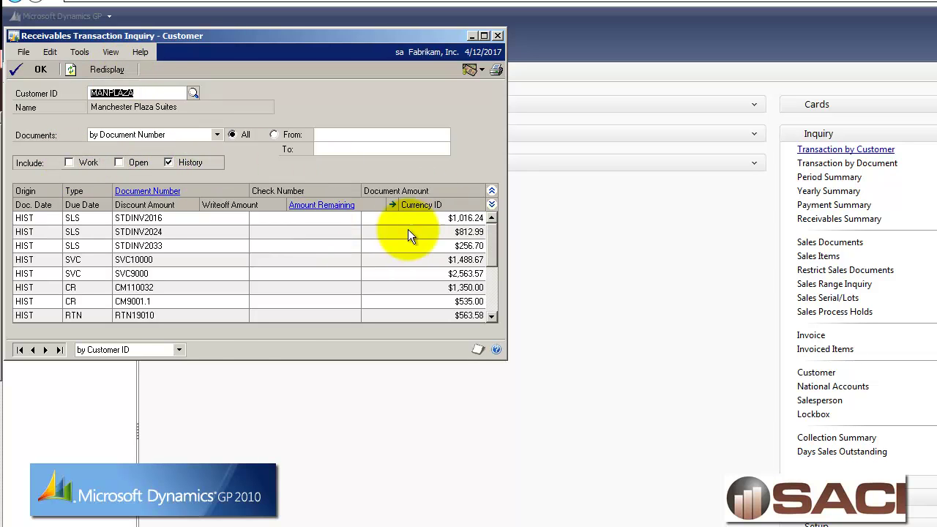
# Enlarge the transaction inquiry to show more rows and list only the open documents of Manchester Plaza Suites.
pyautogui.moveTo(230, 359); pyautogui.dragTo(230, 499)
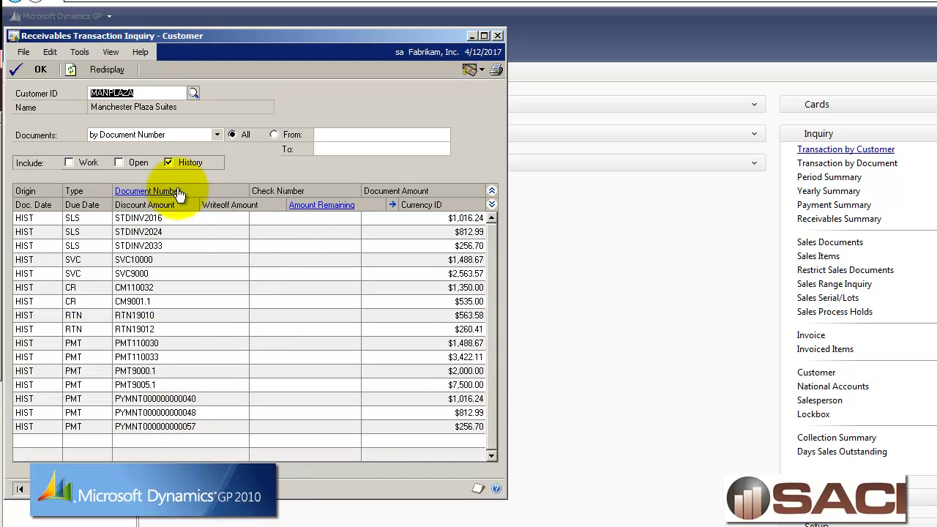
pyautogui.click(142, 166)
pyautogui.click(186, 164)
pyautogui.click(105, 73)
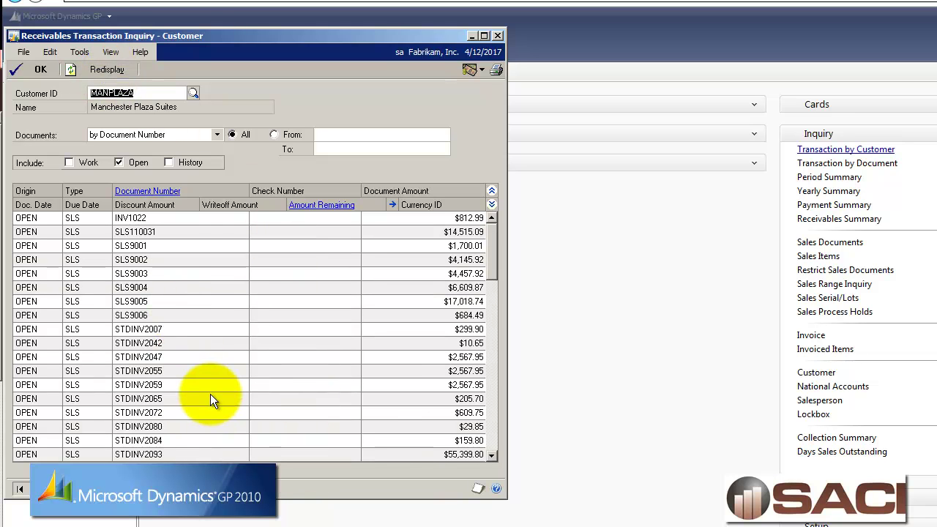
# View the credits applied to open invoice STDINV2007 through its remaining amount, and close the credits and inquiry windows.
pyautogui.click(210, 397)
pyautogui.click(183, 329)
pyautogui.click(181, 341)
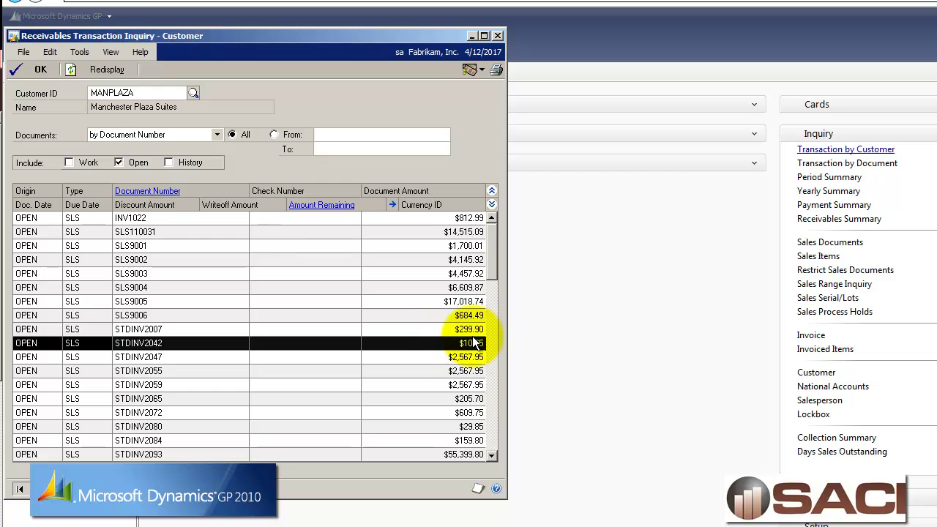
pyautogui.press('Up')
pyautogui.click(330, 206)
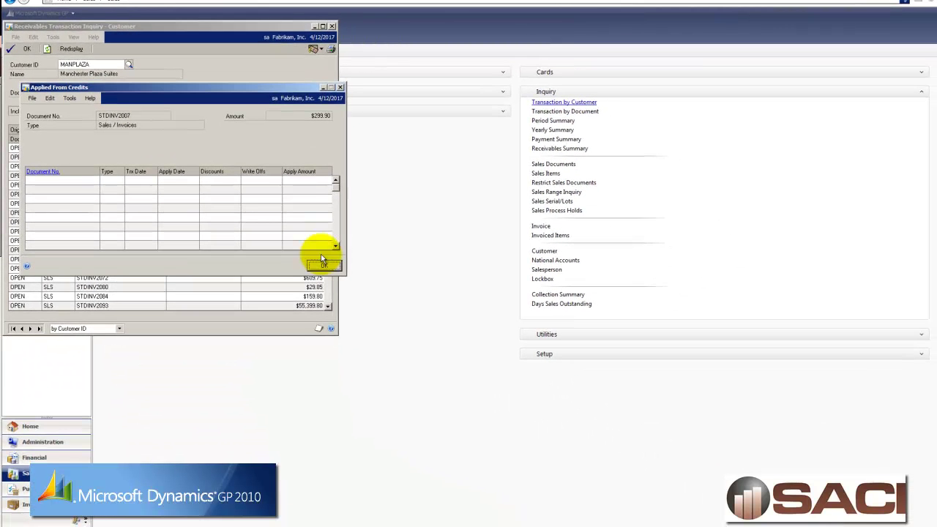
pyautogui.click(489, 394)
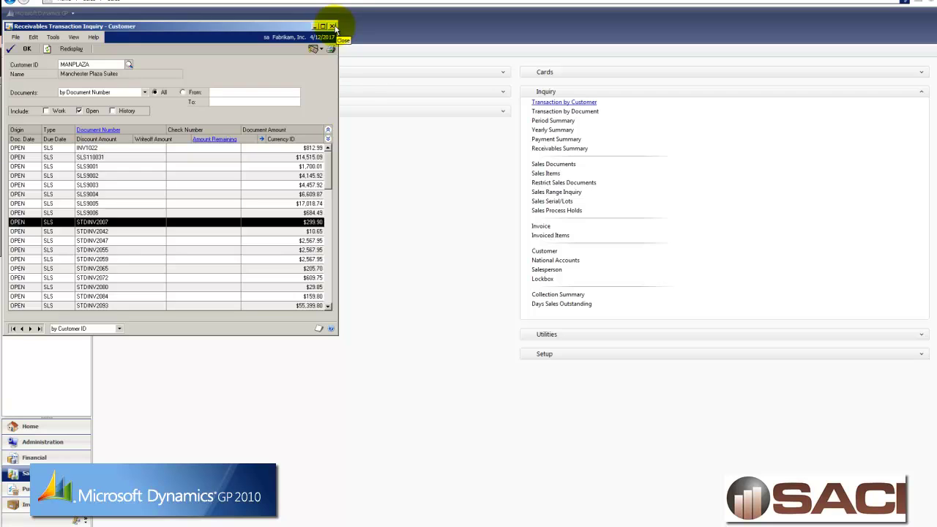
pyautogui.click(332, 26)
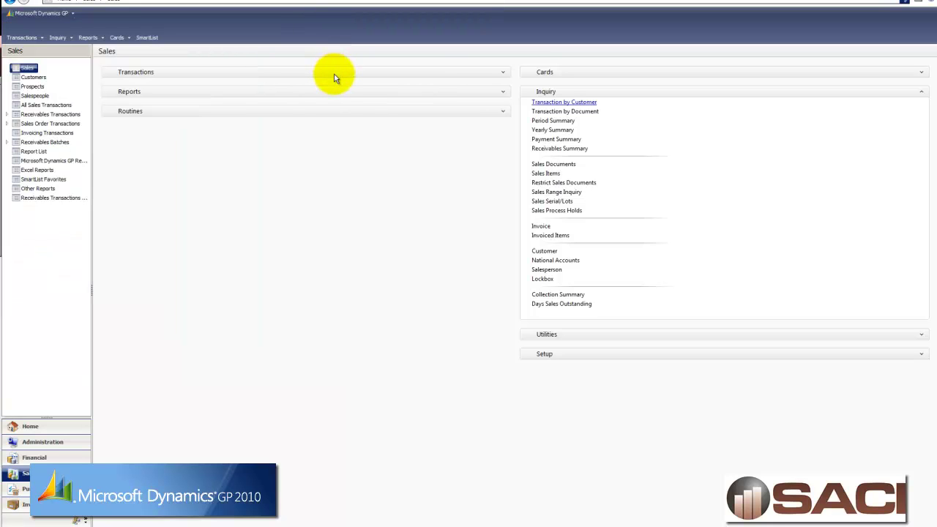